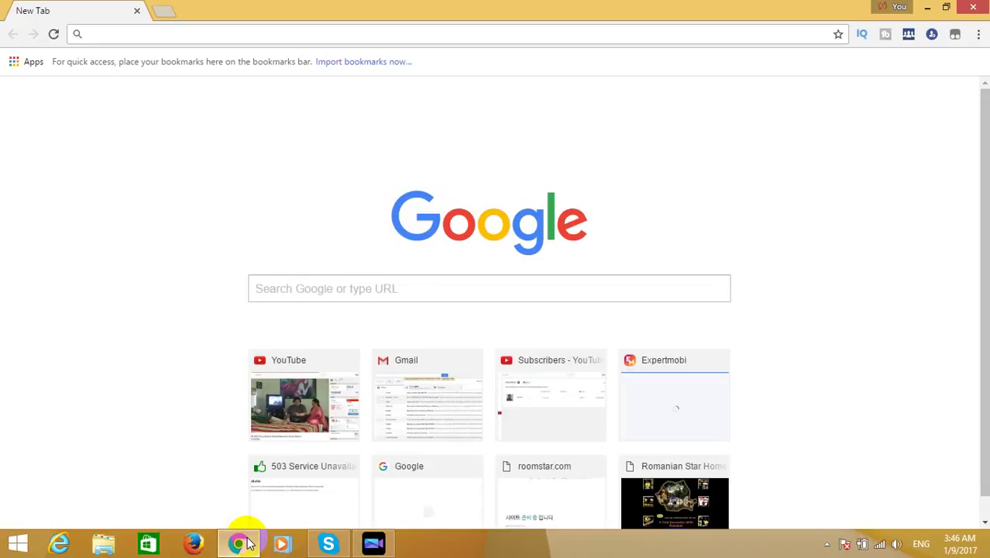
Open the YouTube home page in Chrome.
click(245, 543)
click(244, 541)
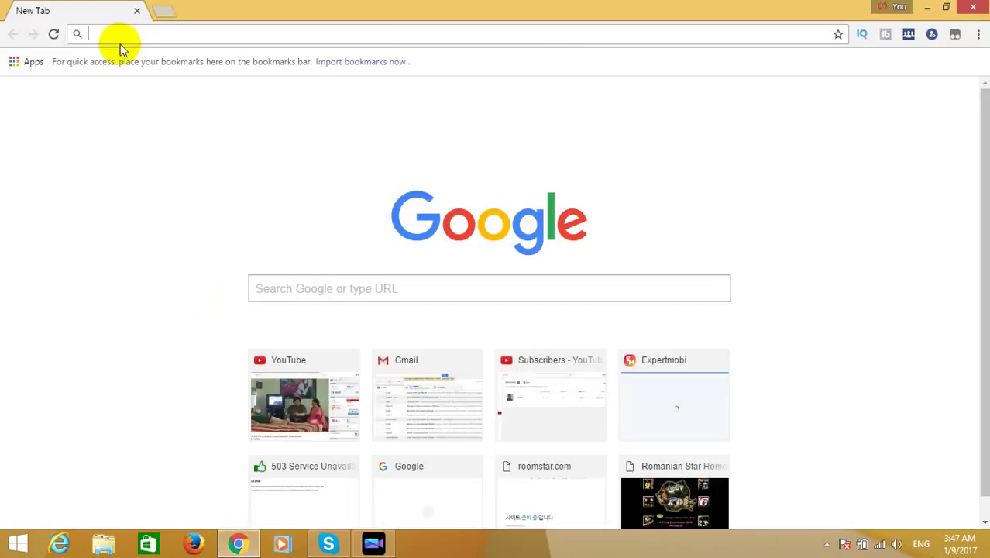
text(you)
key(Return)
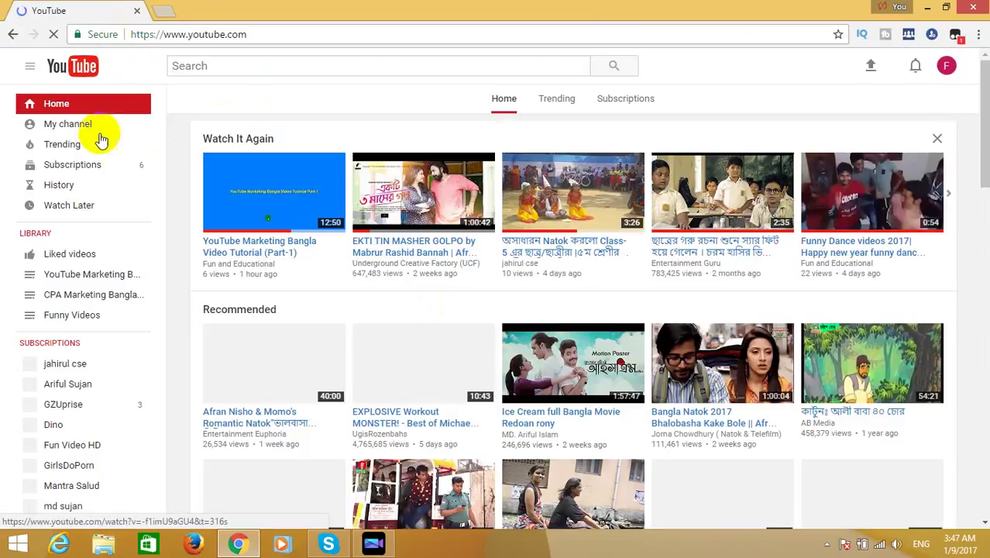
Go to the account's own YouTube channel and look over its header and featured videos.
click(65, 132)
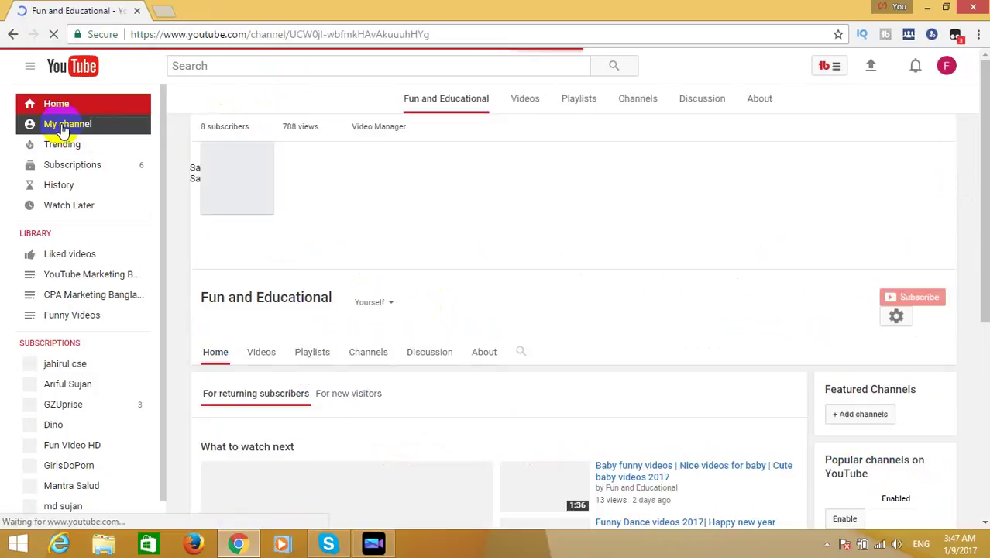
scroll(378, 289, down, 2)
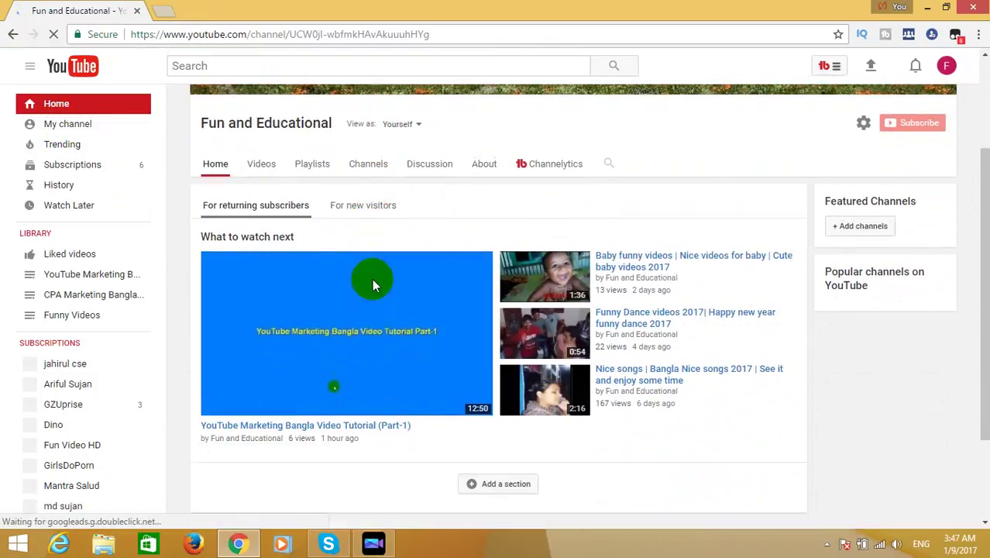
scroll(391, 199, up, 2)
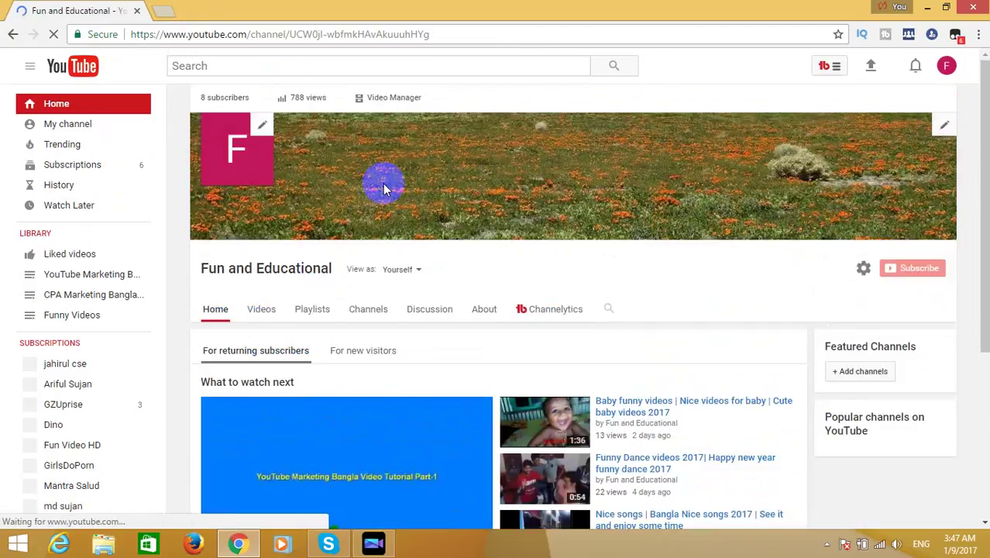
scroll(280, 216, down, 3)
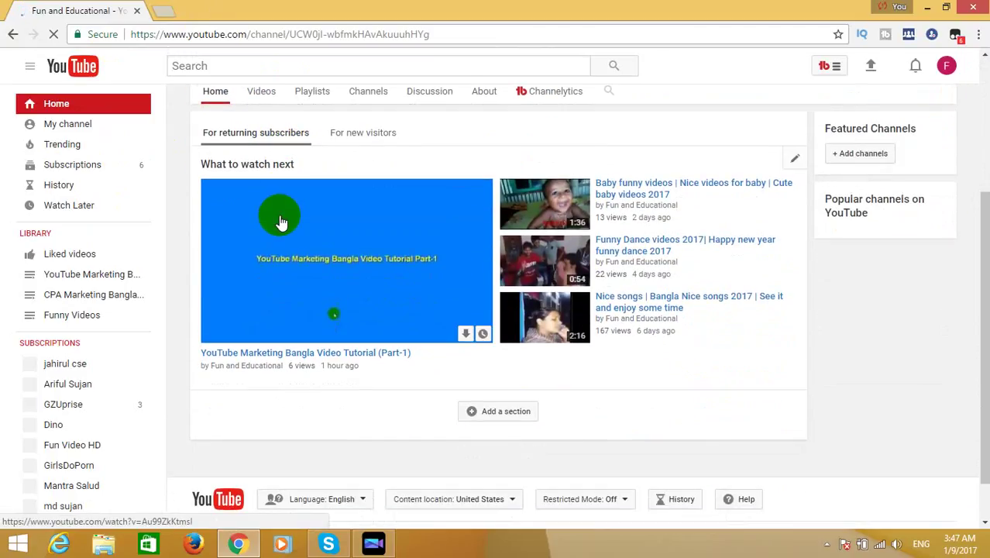
scroll(345, 140, up, 3)
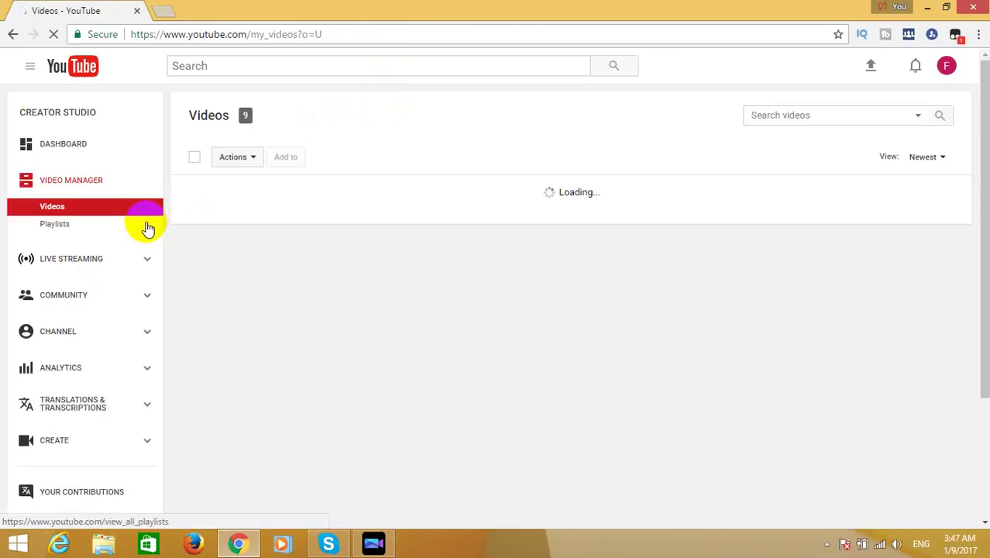
Show the channel's uploaded videos in the Video Manager and look over the list.
click(152, 212)
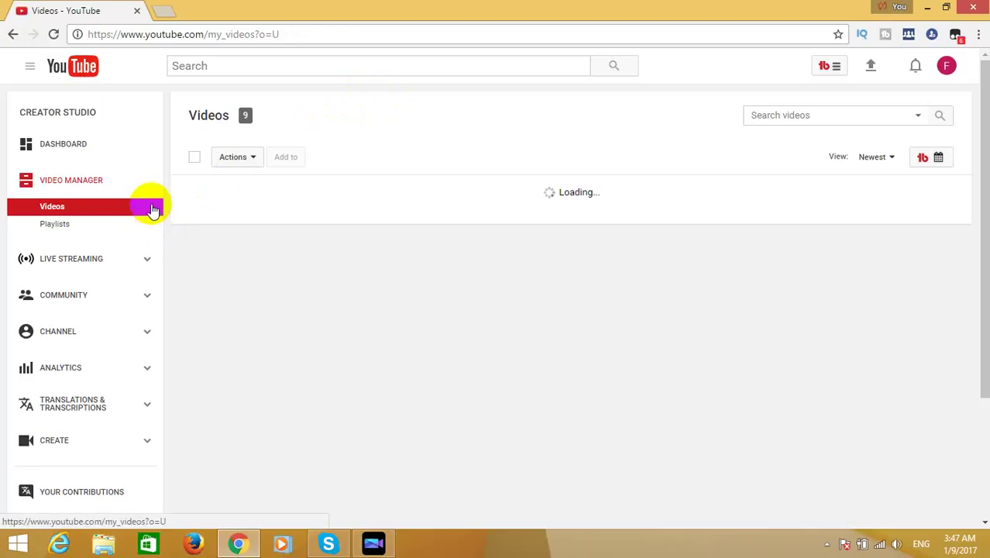
scroll(279, 194, down, 1)
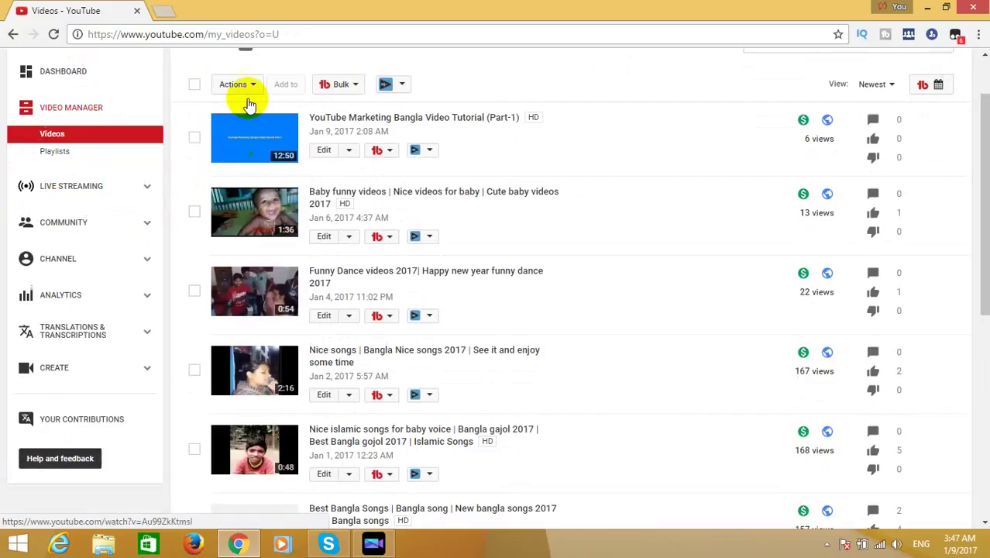
scroll(405, 316, up, 1)
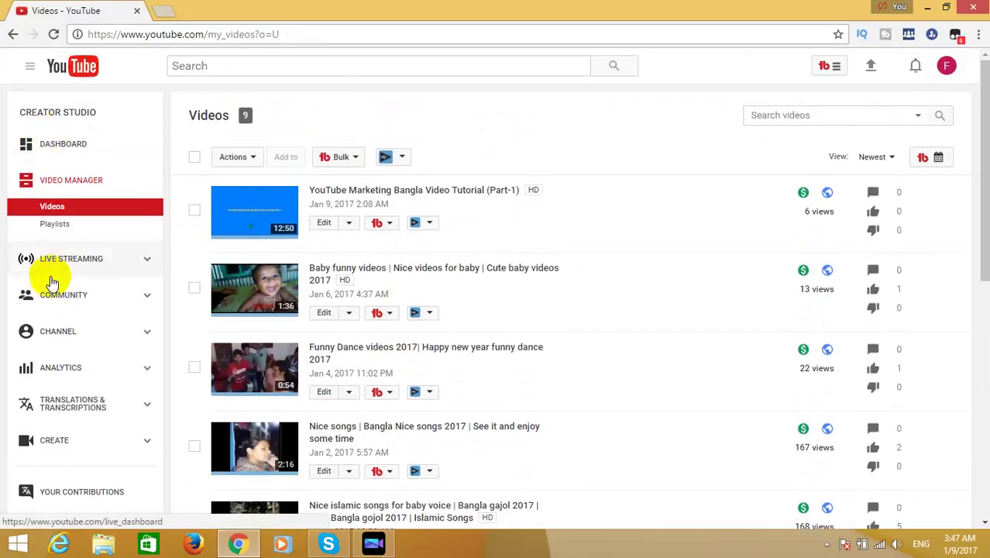
Open the Creator Studio dashboard and review its video list and the analytics for the last 28 days.
click(76, 145)
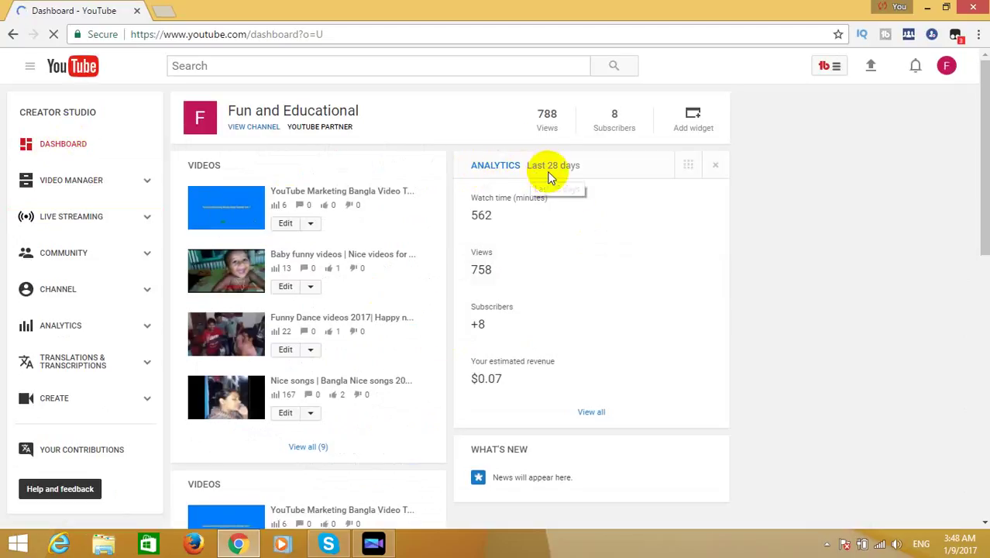
scroll(551, 230, down, 1)
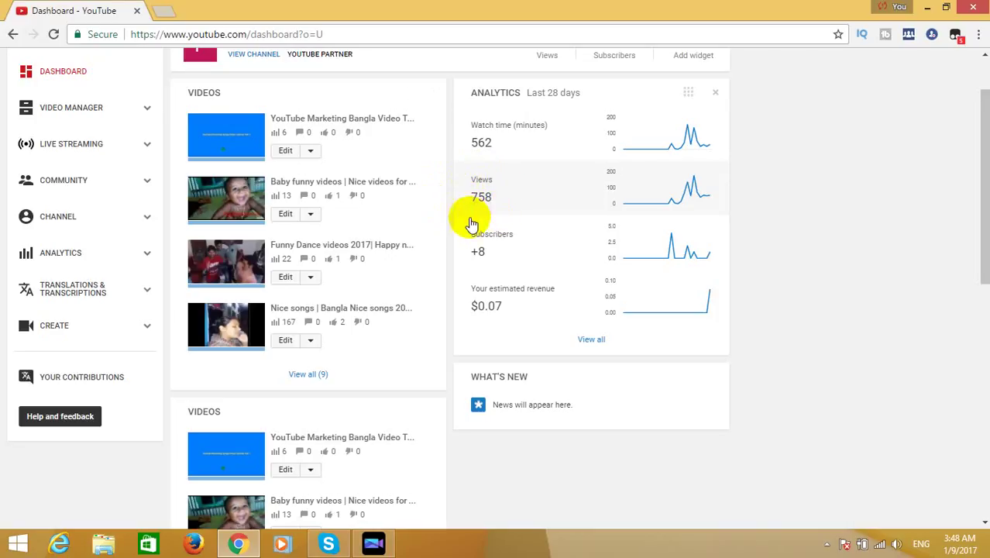
scroll(497, 256, down, 1)
scroll(497, 256, down, 2)
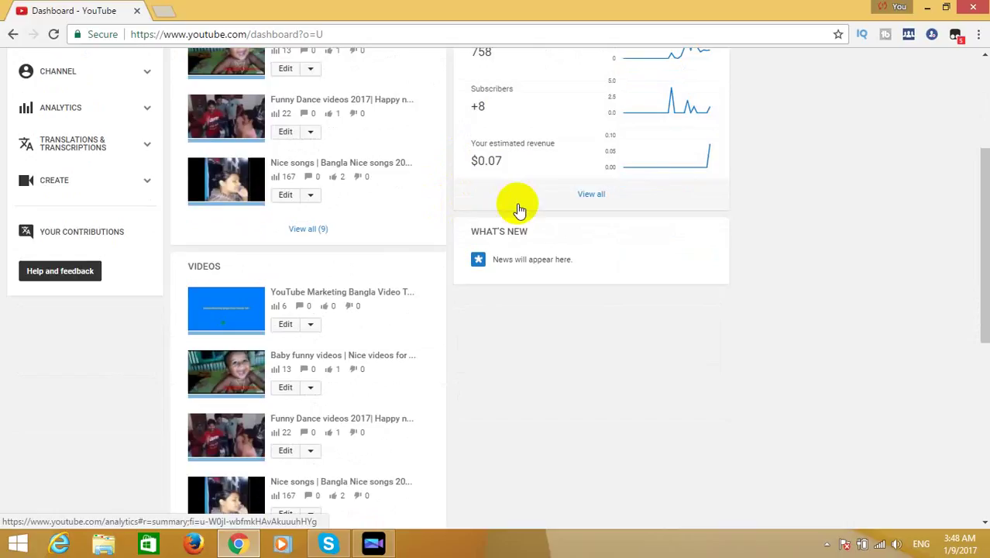
scroll(523, 182, up, 3)
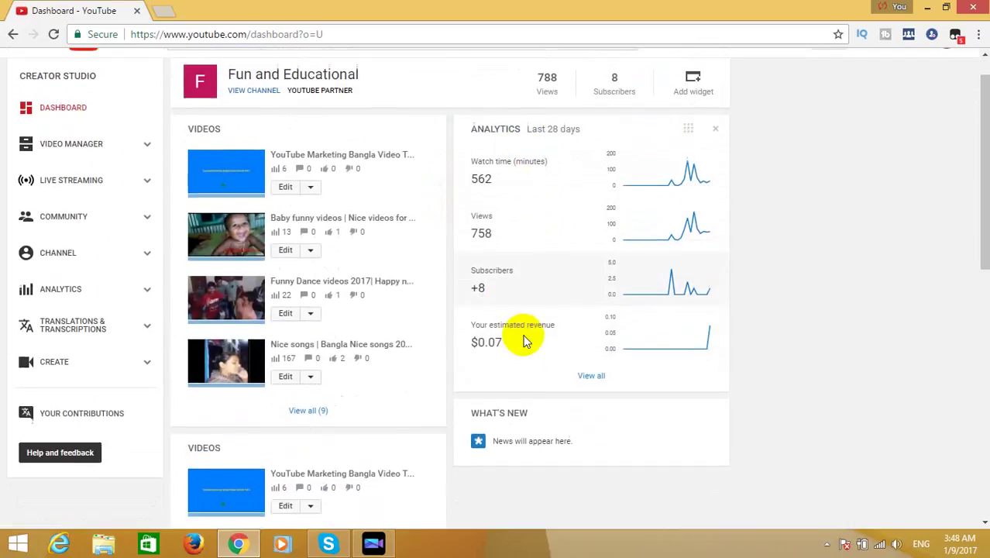
scroll(524, 339, down, 1)
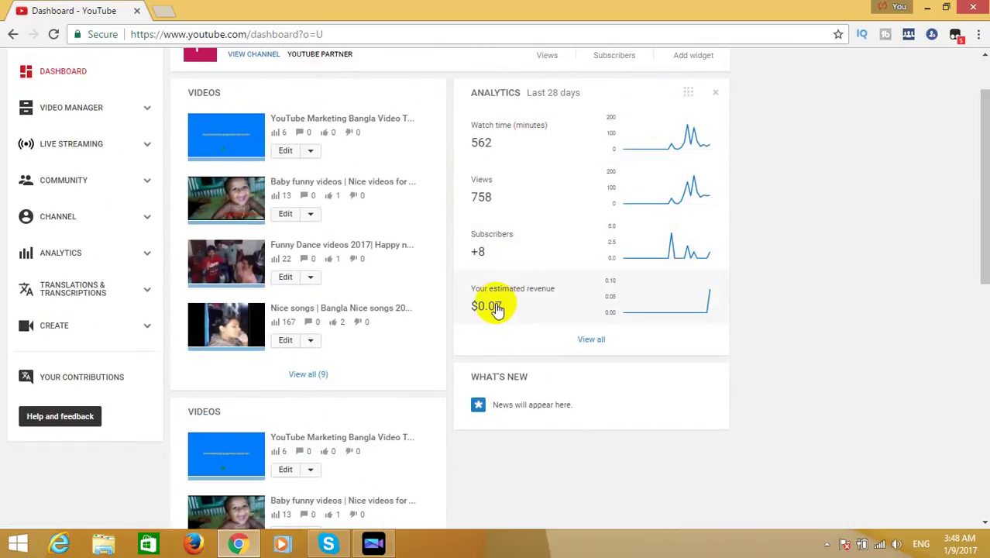
scroll(511, 294, up, 1)
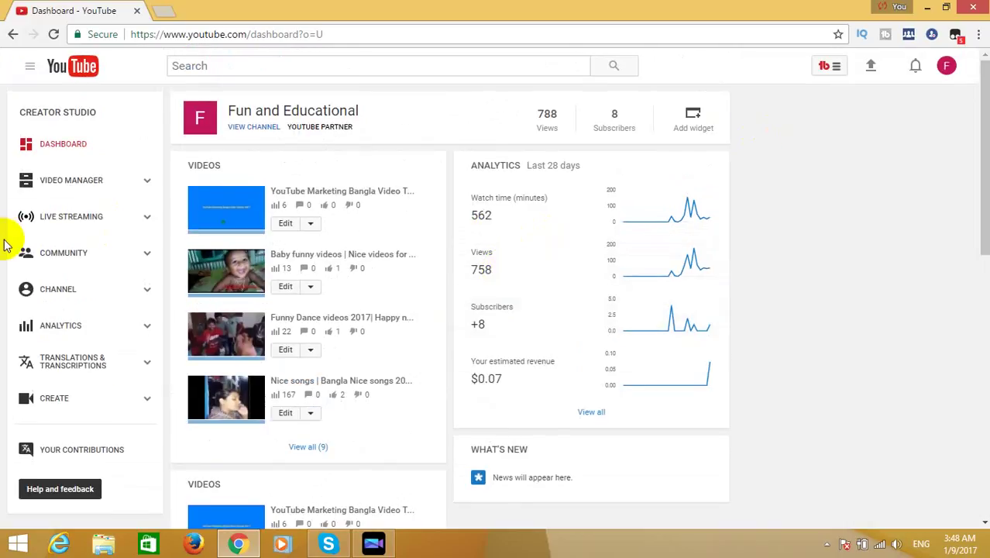
Go back to the Video Manager and view the channel's existing playlists.
click(72, 182)
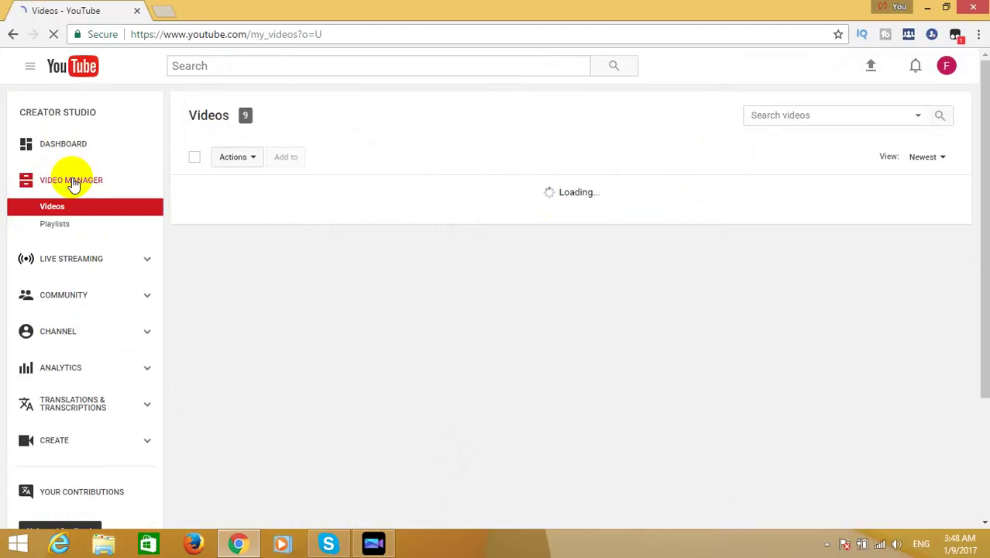
click(60, 186)
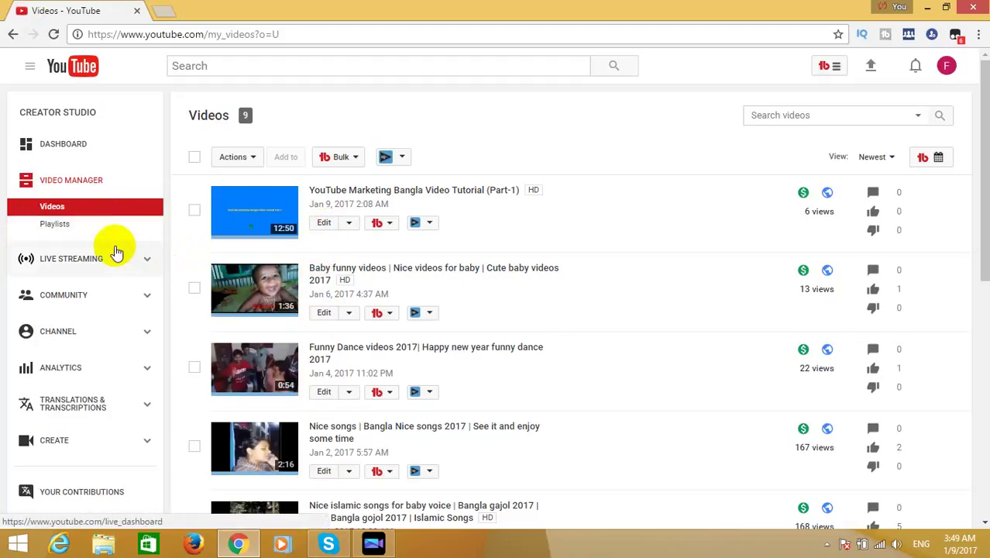
click(47, 227)
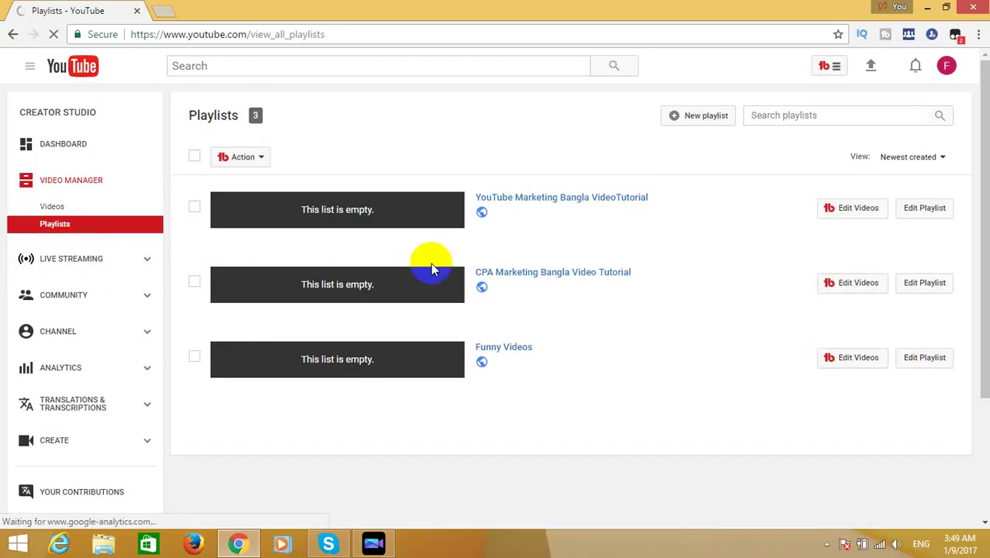
scroll(440, 265, down, 3)
scroll(442, 267, up, 3)
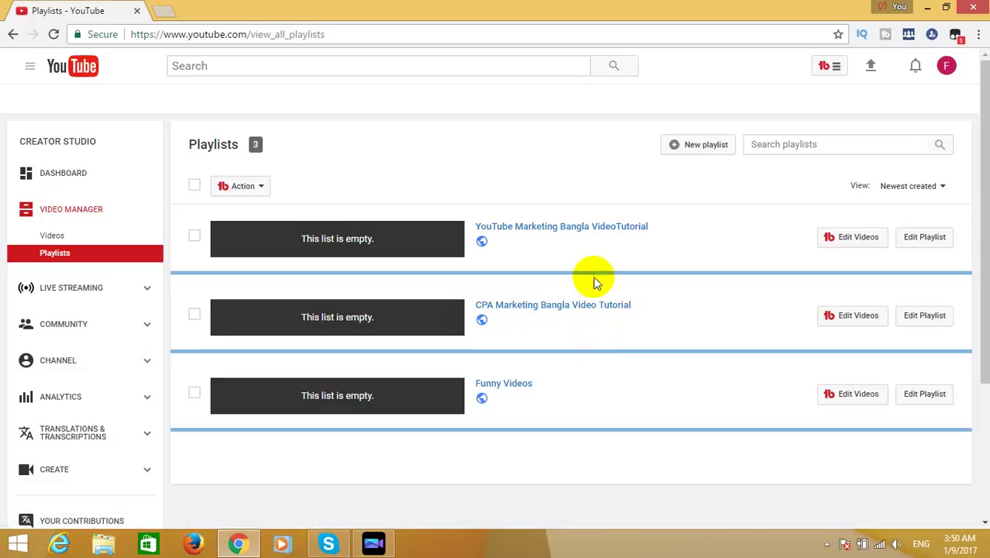
Create a new public playlist titled "Funny Dance".
click(703, 153)
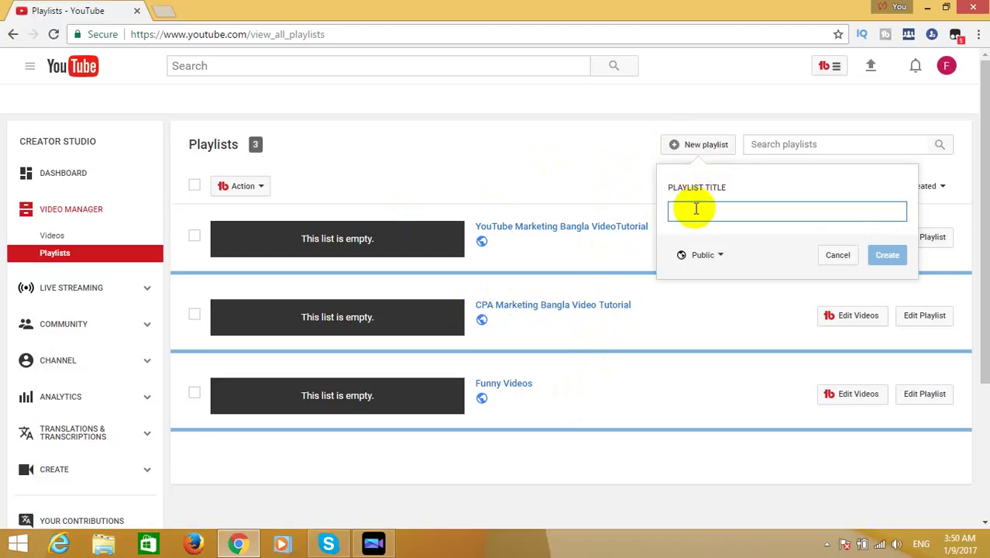
text(Funny)
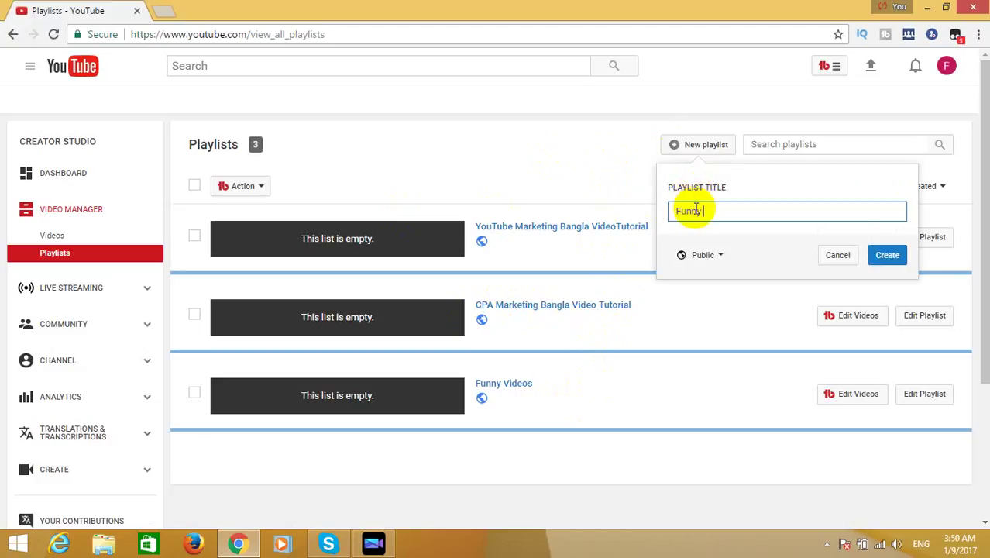
text( Dance)
click(899, 256)
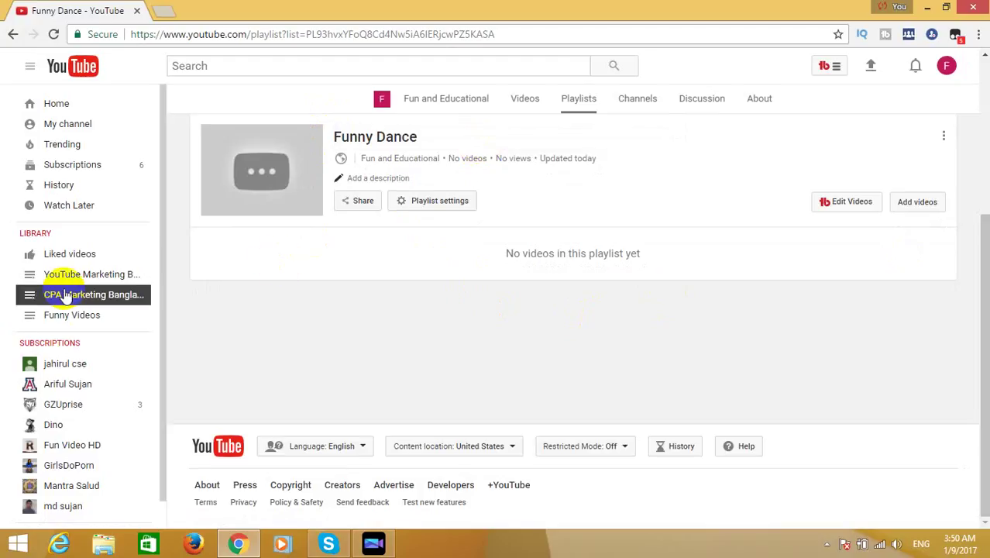
View the channel's own uploads as candidates for the Funny Dance playlist, then close the selection without adding any.
click(914, 204)
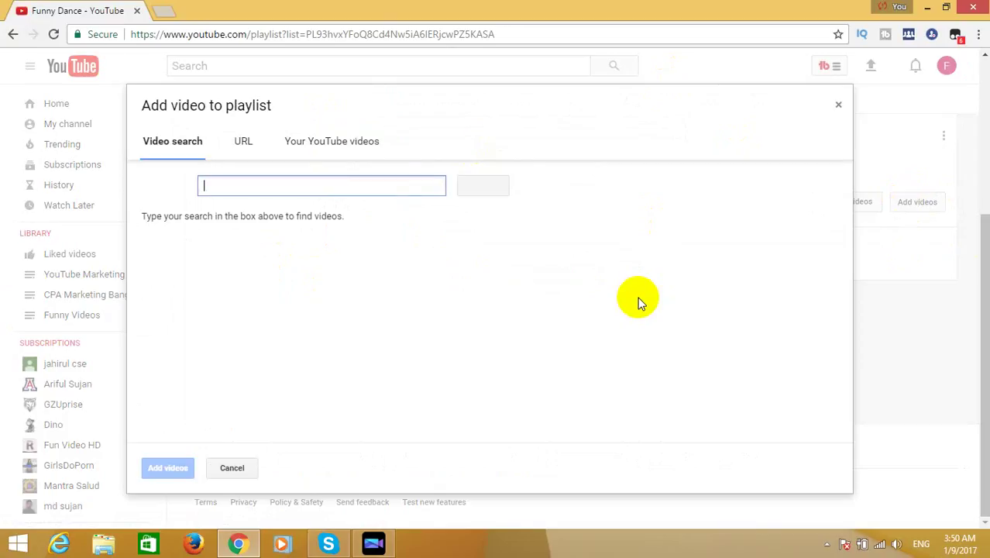
click(341, 154)
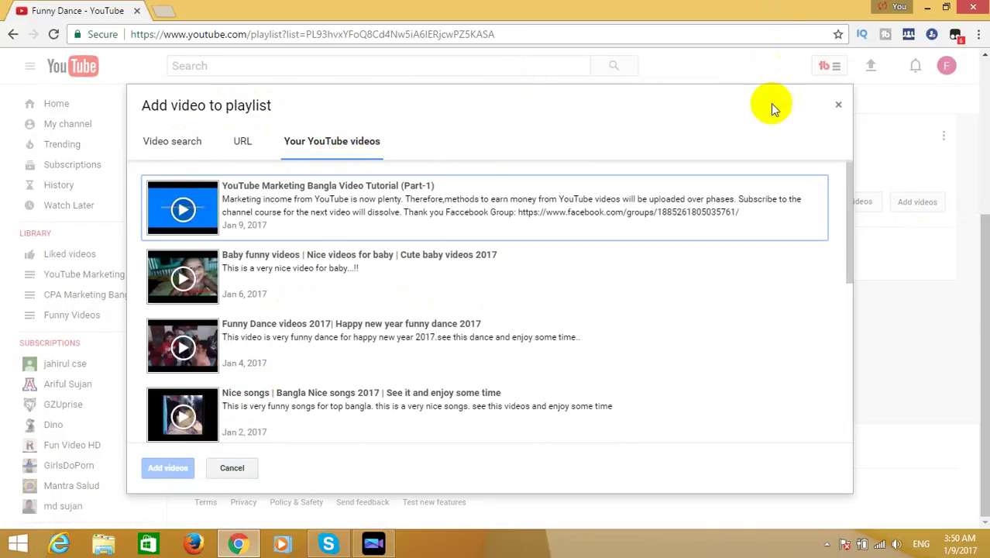
click(838, 104)
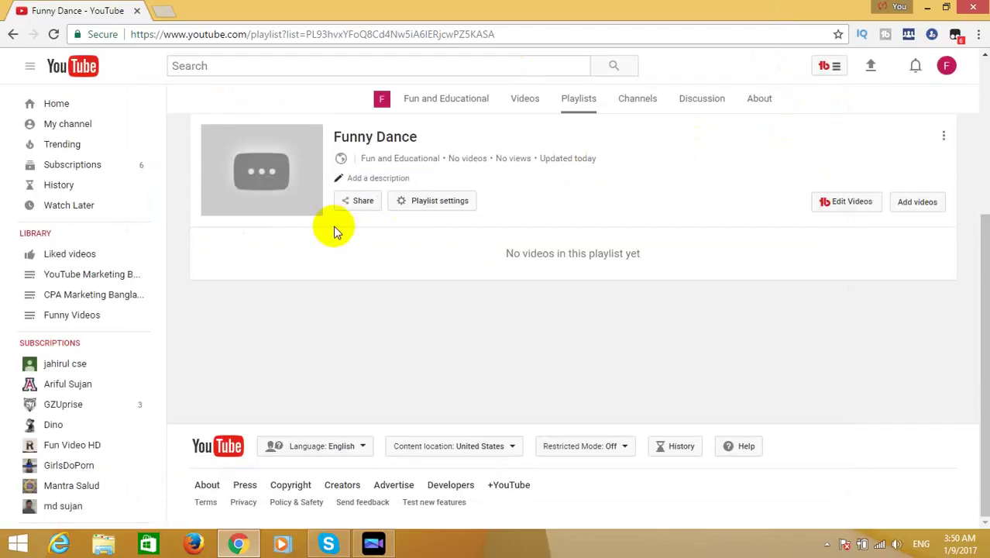
Return from the Funny Dance playlist page to the Video Manager's list of uploaded videos.
scroll(201, 132, up, 3)
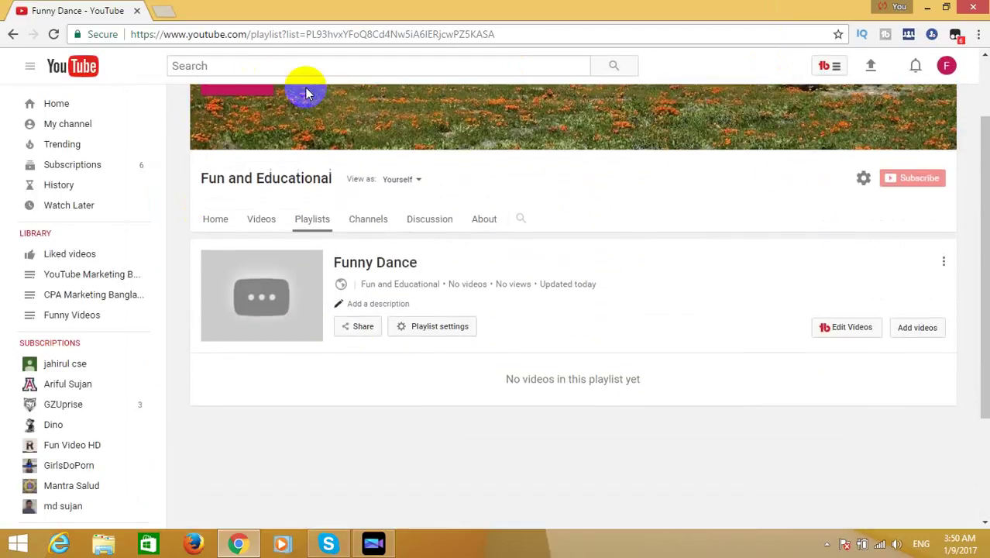
scroll(306, 93, up, 2)
click(402, 98)
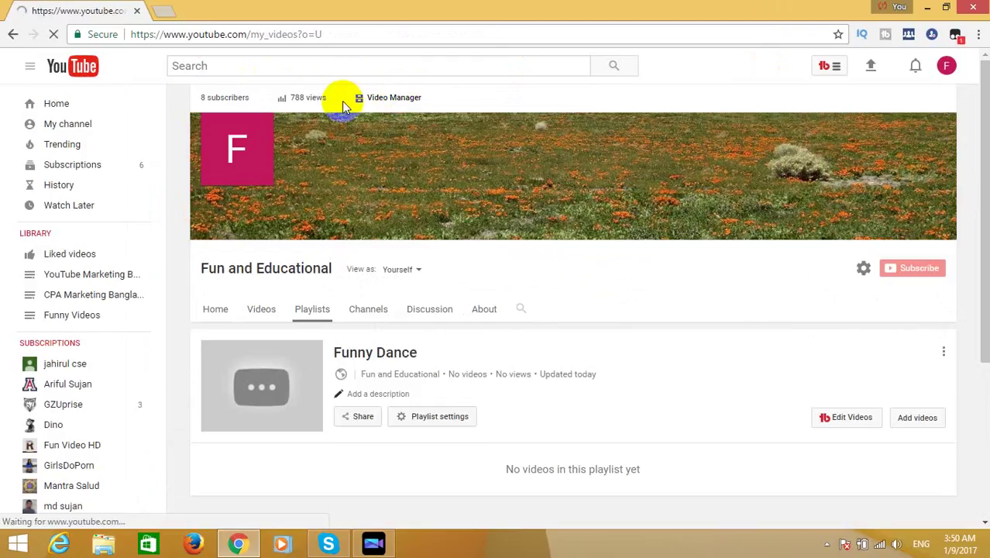
scroll(100, 221, down, 3)
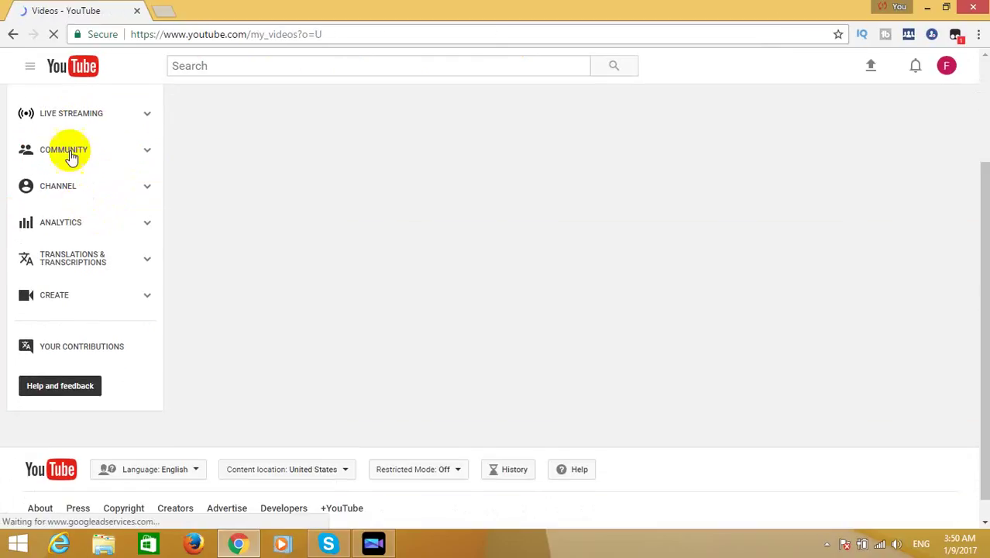
scroll(78, 130, up, 2)
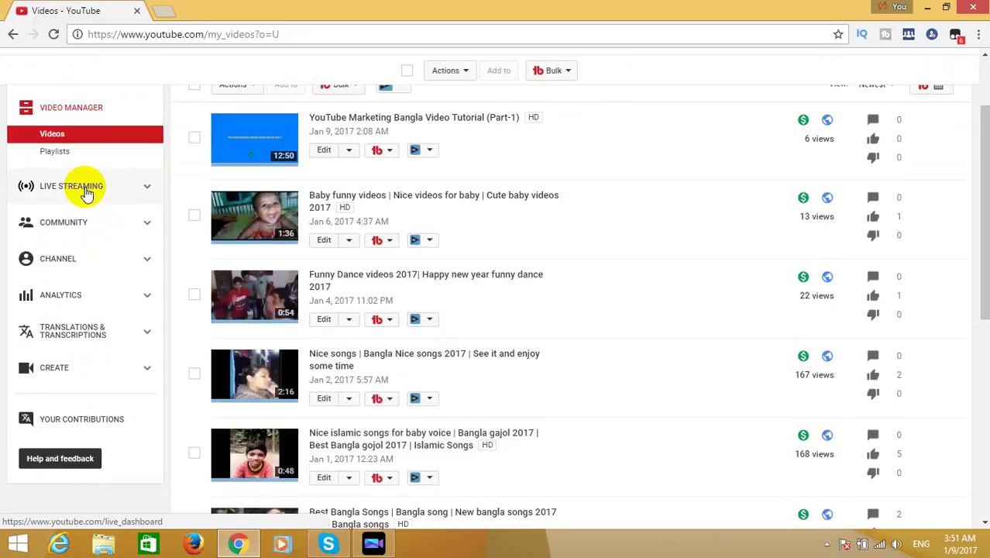
scroll(87, 193, up, 1)
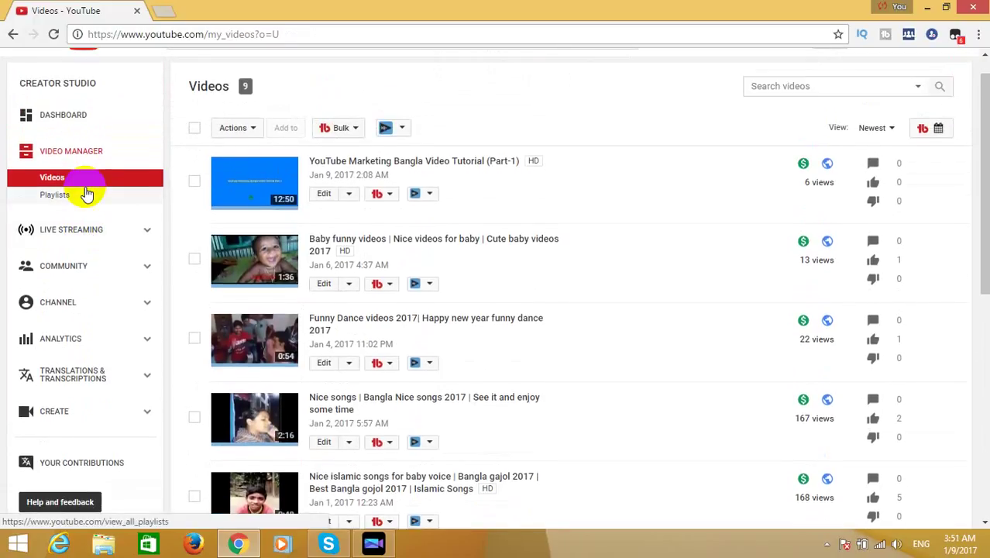
Open the Community section's comments page and look through the published comments.
scroll(88, 193, down, 1)
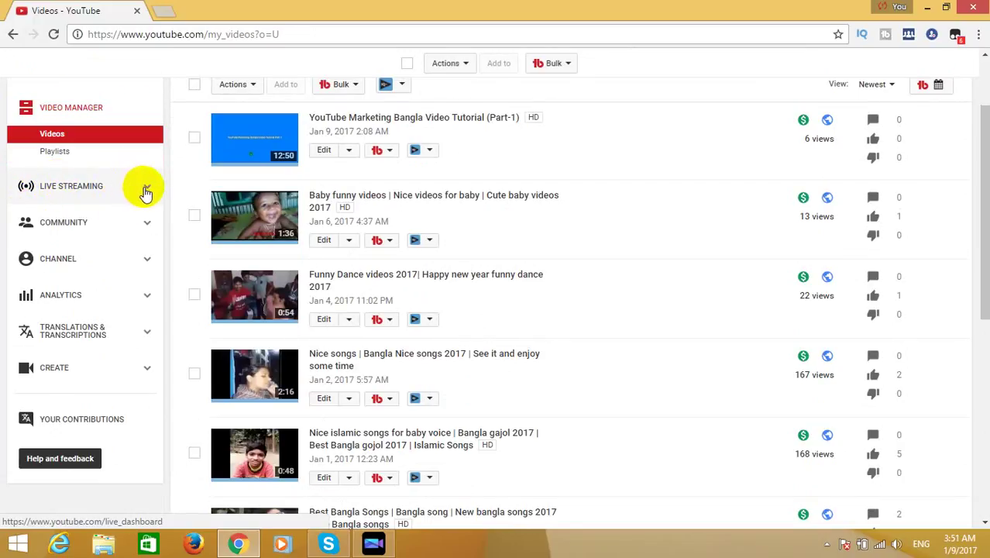
scroll(138, 179, down, 1)
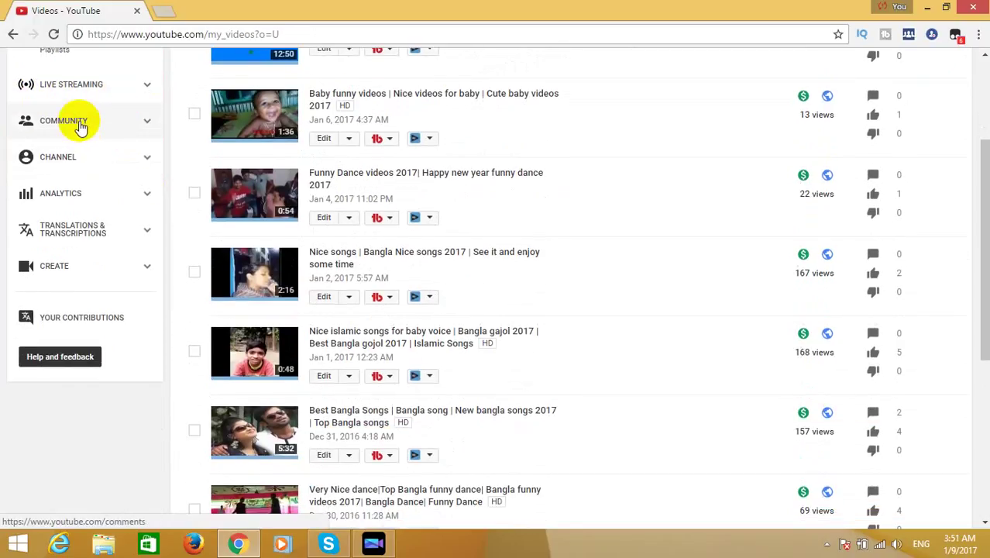
click(80, 123)
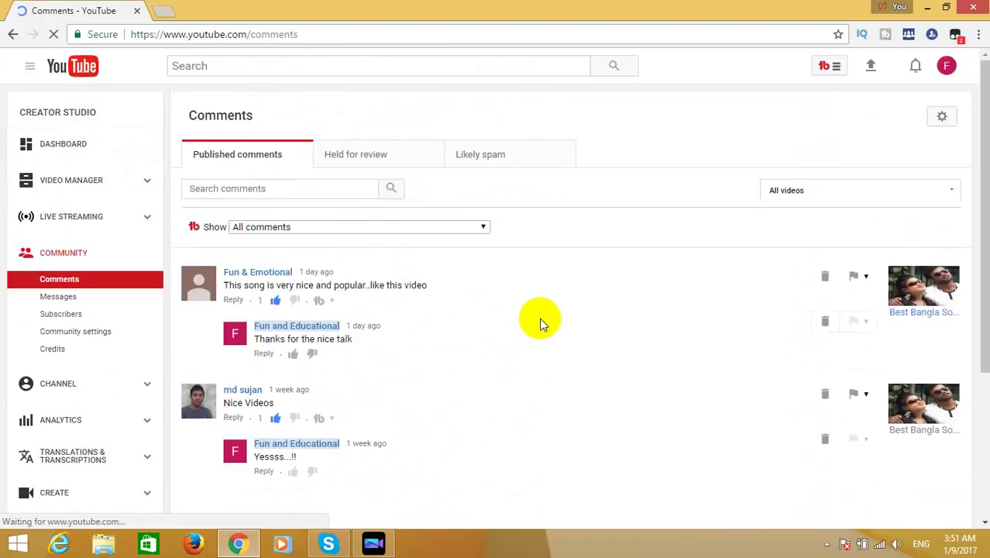
scroll(540, 320, down, 1)
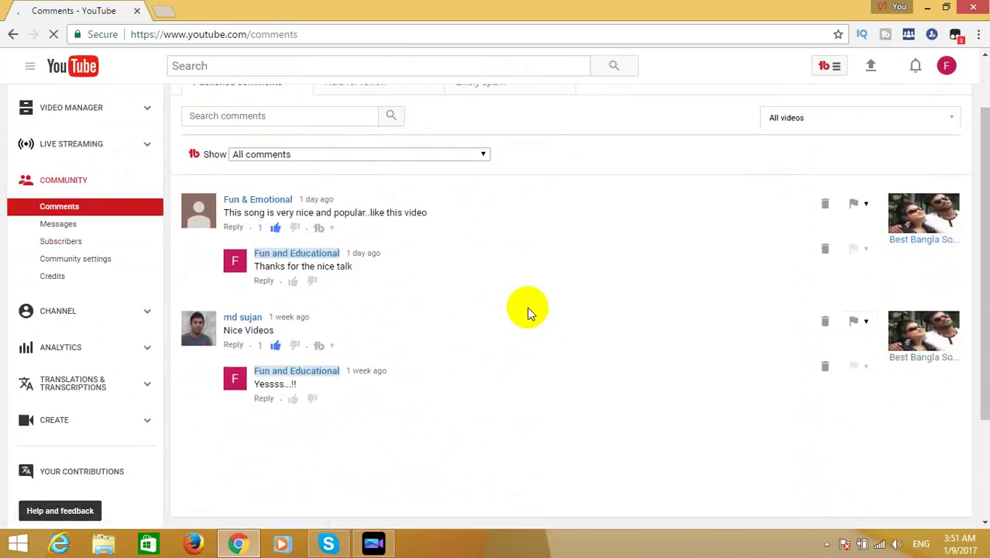
View the Messages page and the Subscribers page in the Community section.
click(34, 207)
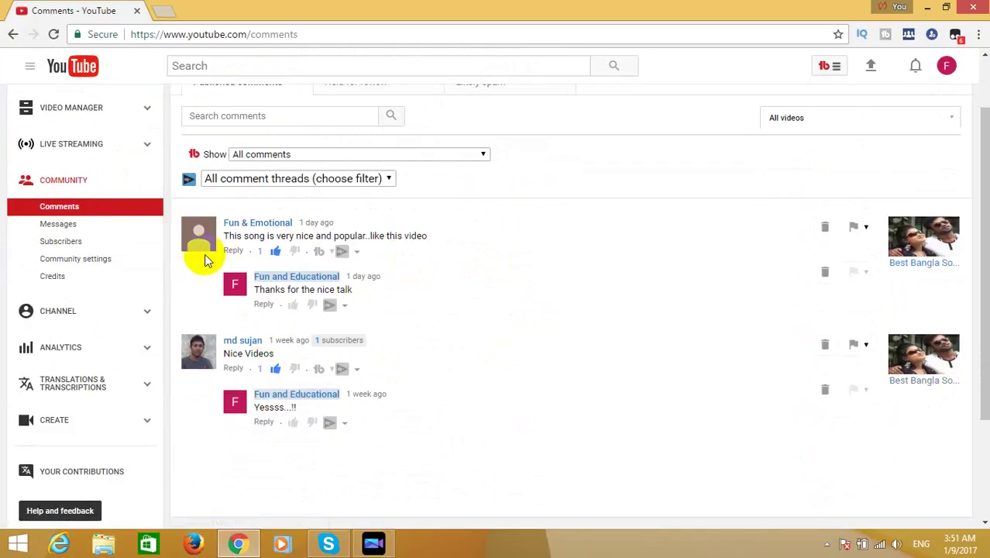
click(56, 226)
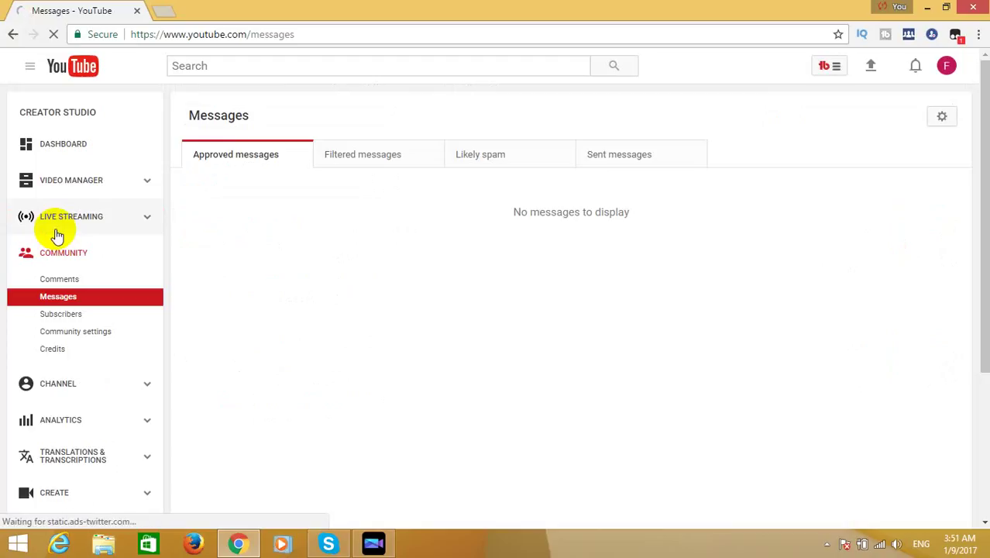
click(72, 316)
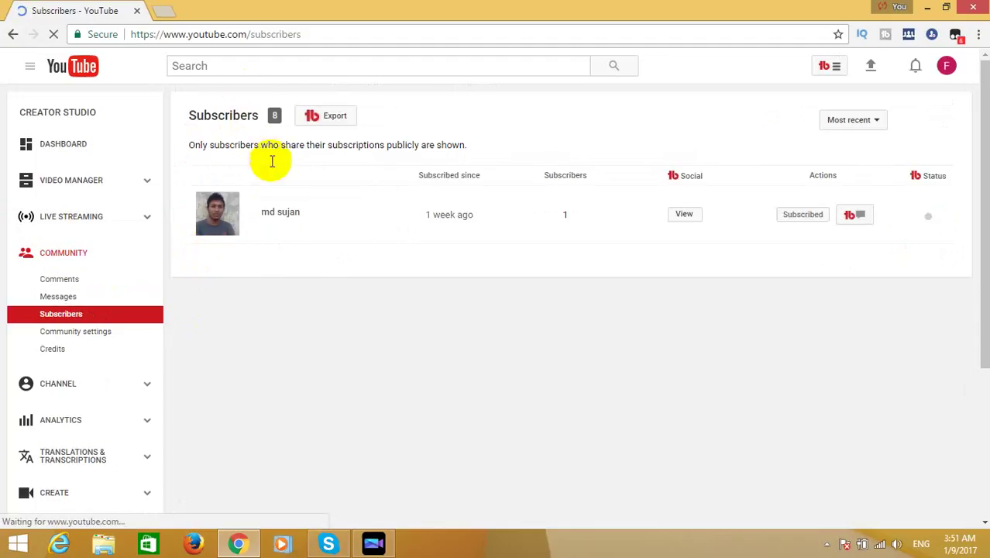
scroll(231, 351, down, 1)
scroll(133, 219, down, 1)
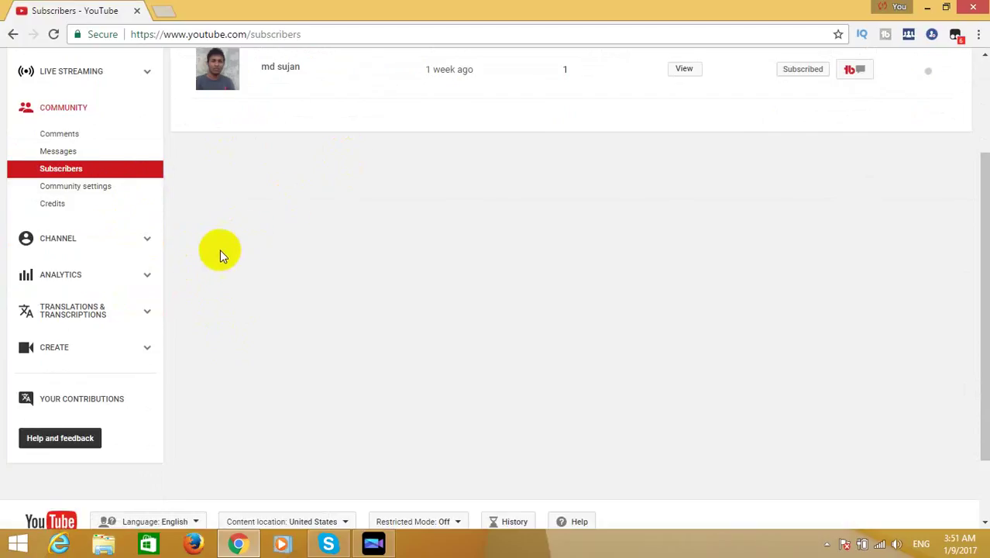
Open the Channel section's Status and features page and review the channel's partner verification and status overview.
click(79, 246)
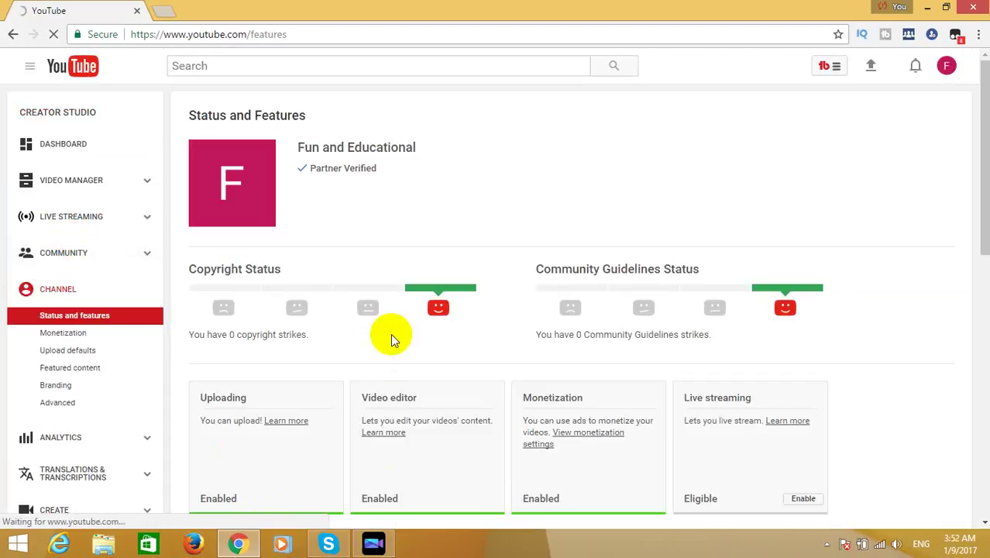
scroll(391, 333, down, 1)
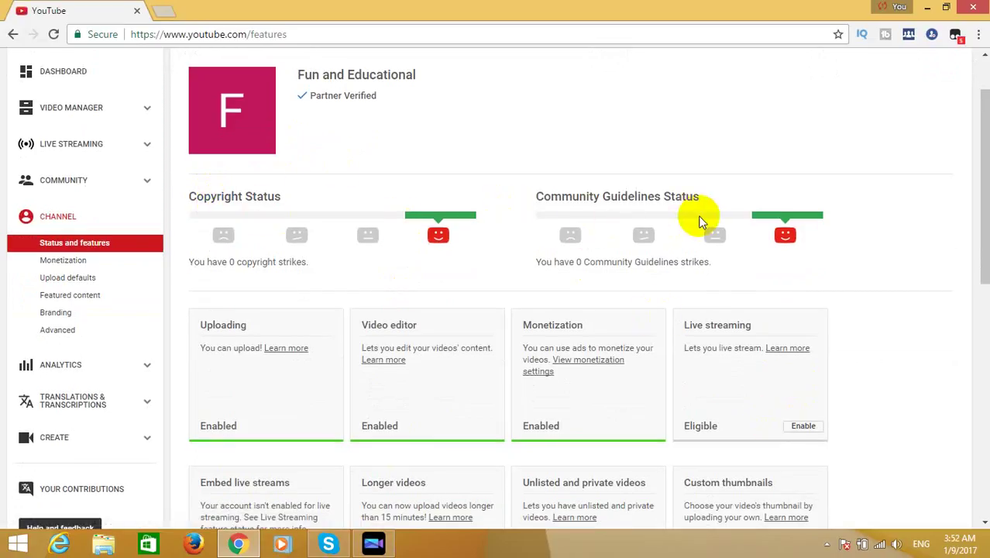
scroll(700, 221, up, 1)
scroll(702, 221, down, 1)
scroll(700, 215, up, 1)
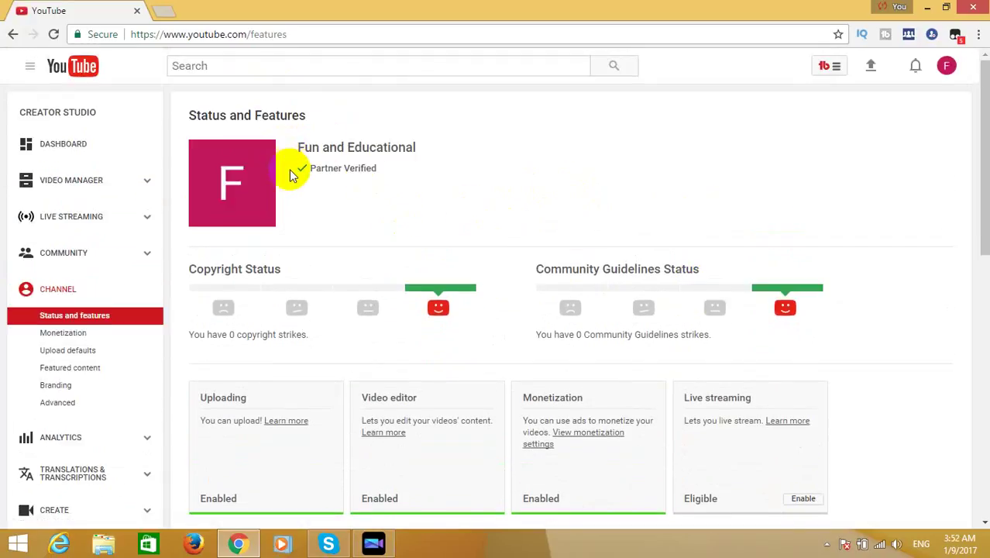
scroll(393, 180, down, 1)
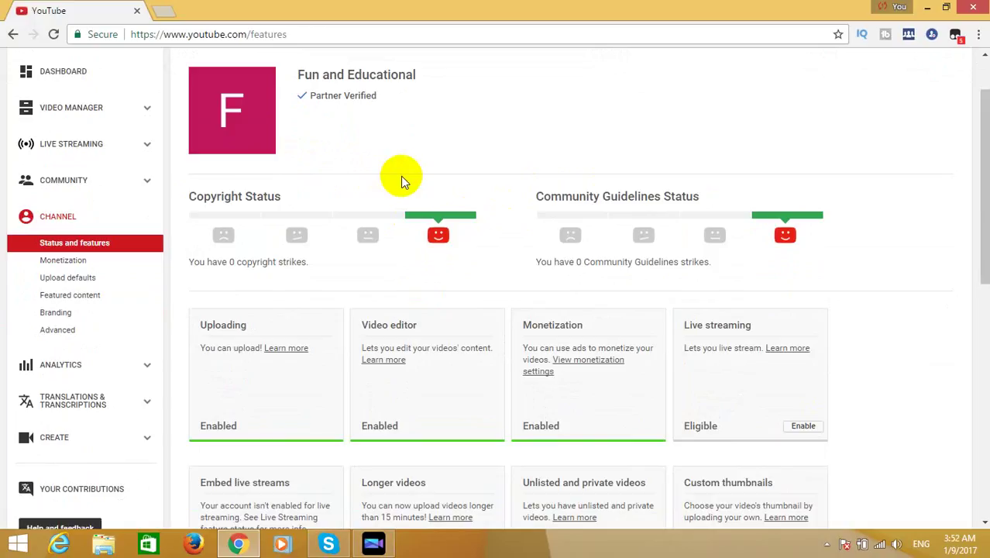
scroll(372, 177, down, 1)
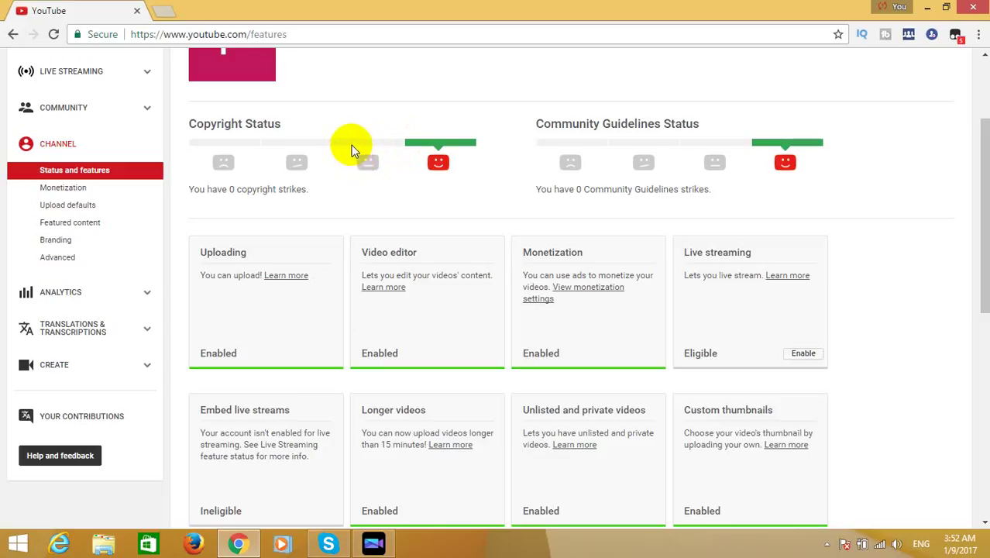
Examine the channel's Copyright Status and Community Guidelines Status indicators.
drag(346, 159, 376, 186)
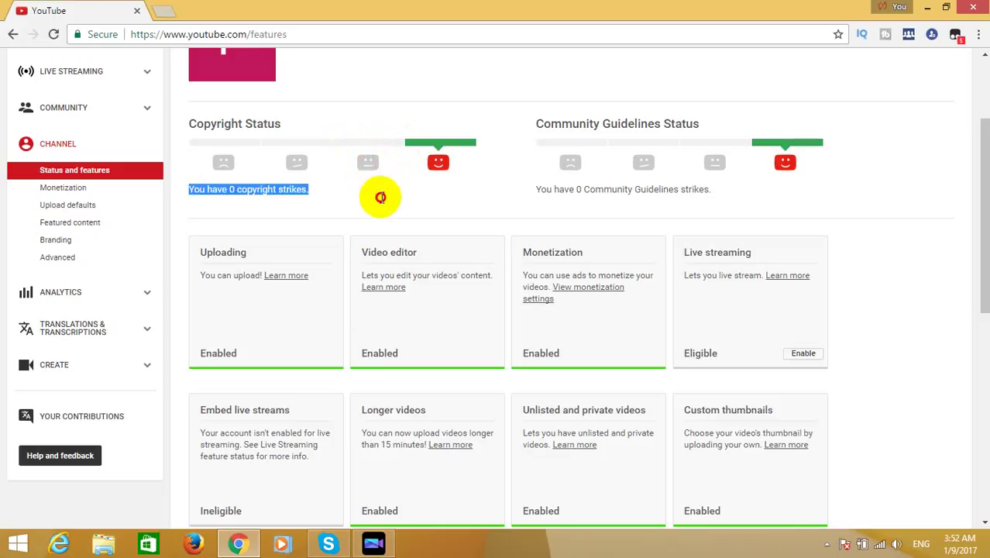
click(346, 159)
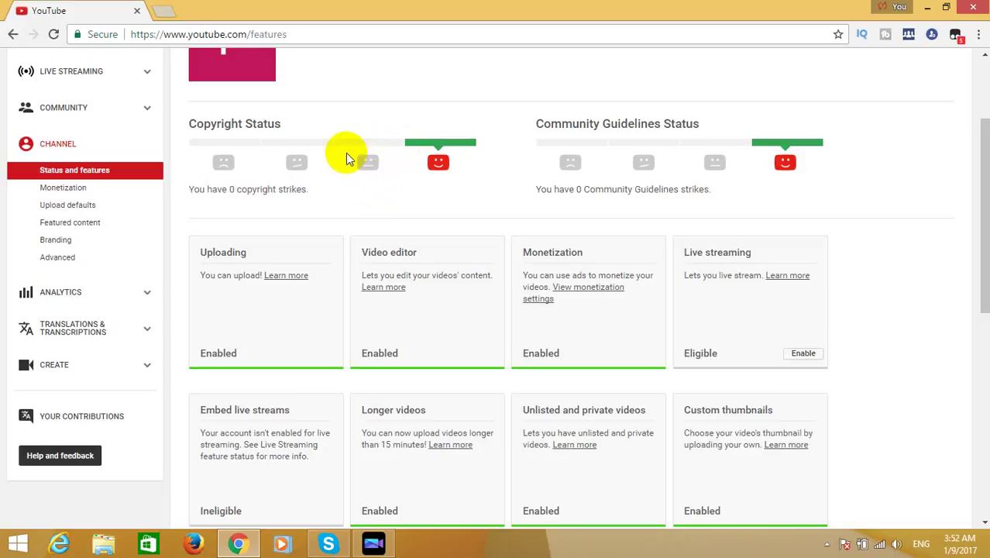
click(347, 150)
click(362, 172)
click(442, 164)
scroll(367, 186, up, 1)
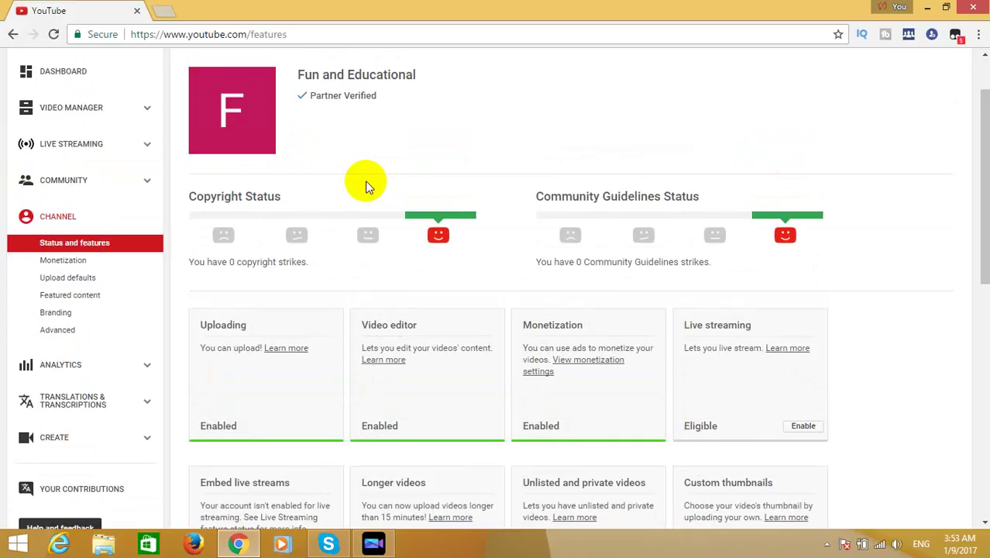
scroll(368, 186, down, 1)
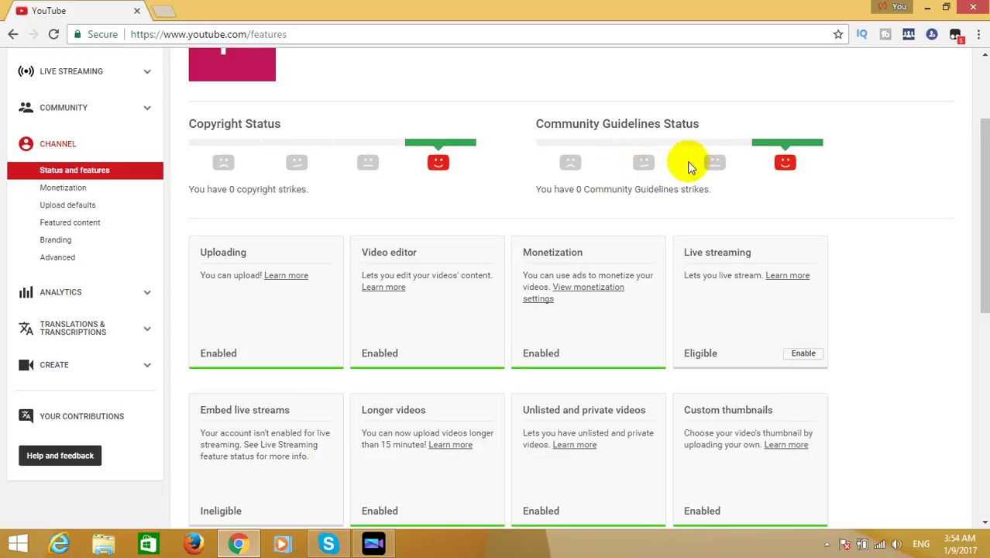
drag(623, 154, 681, 164)
Look through the channel's feature cards, checking the status of the Monetization feature.
scroll(604, 159, down, 1)
scroll(620, 93, down, 1)
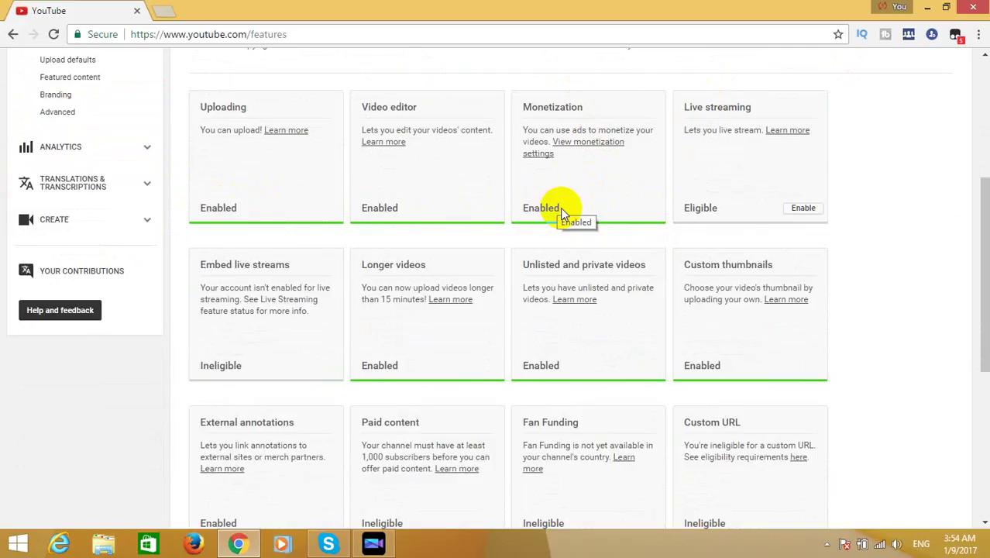
drag(560, 208, 521, 206)
click(587, 181)
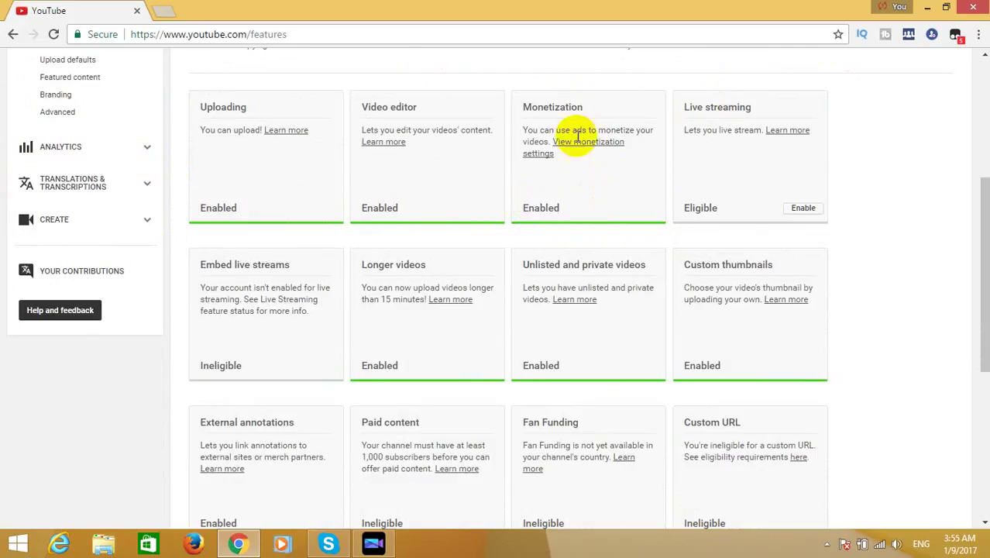
scroll(575, 188, up, 1)
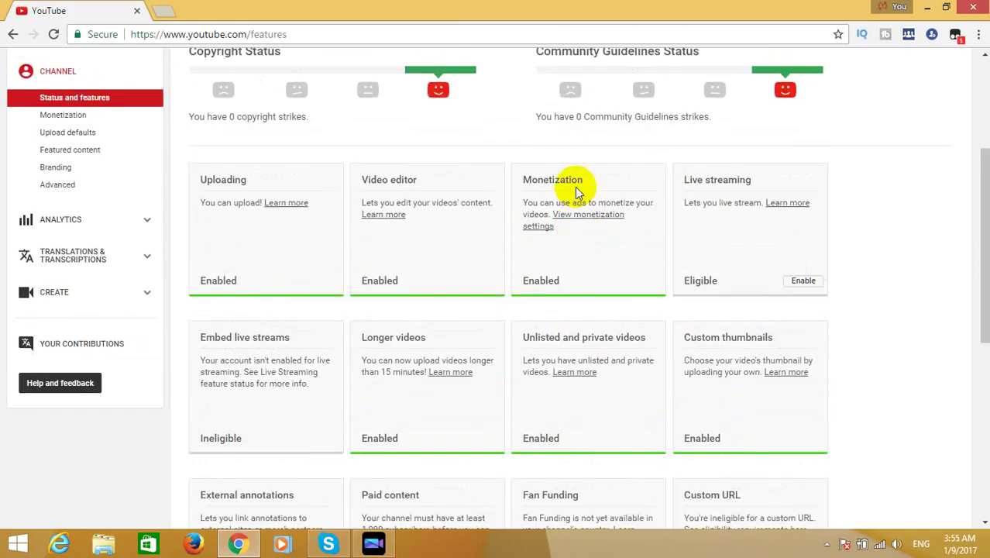
scroll(465, 195, up, 1)
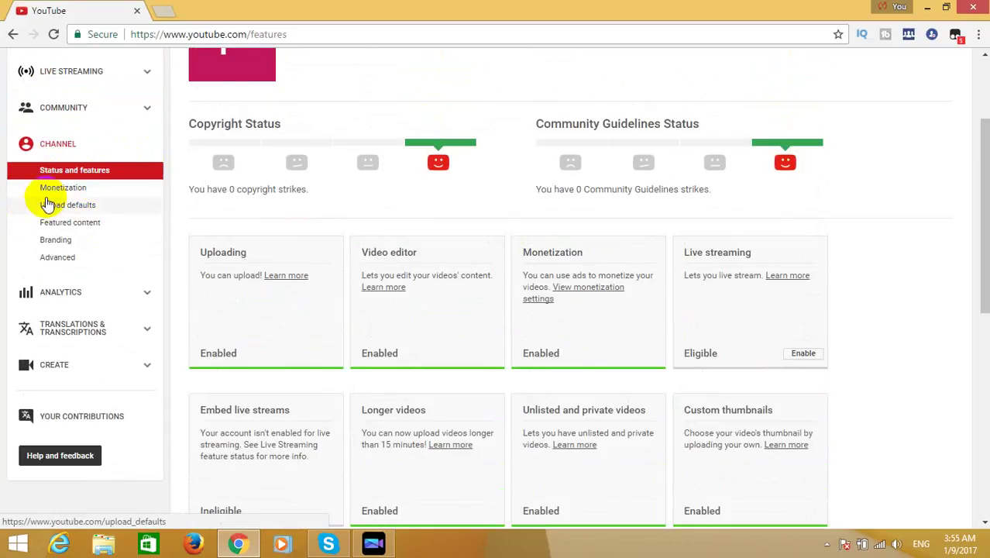
Open the channel's Monetization page and review the account status, AdSense association and guidelines.
click(54, 190)
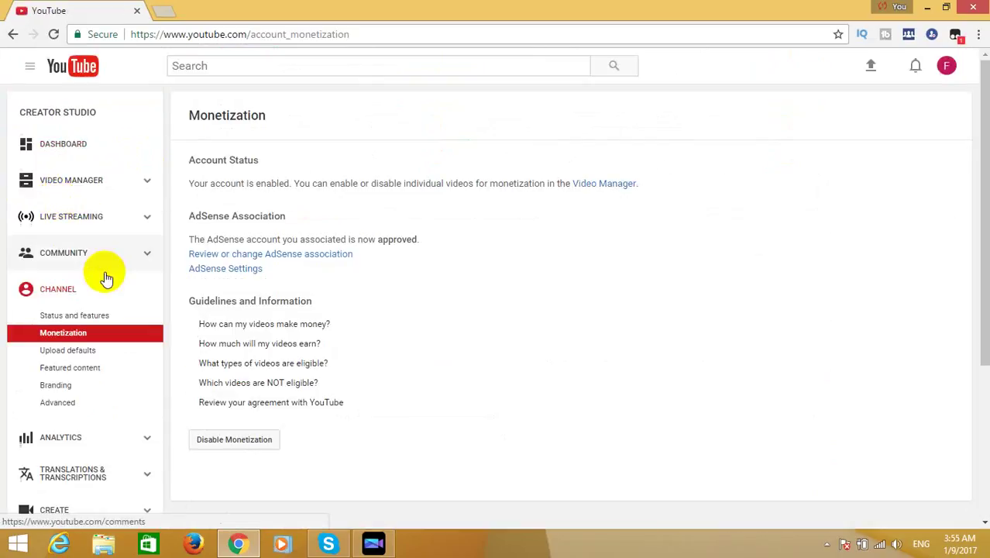
scroll(104, 277, down, 1)
scroll(310, 194, down, 1)
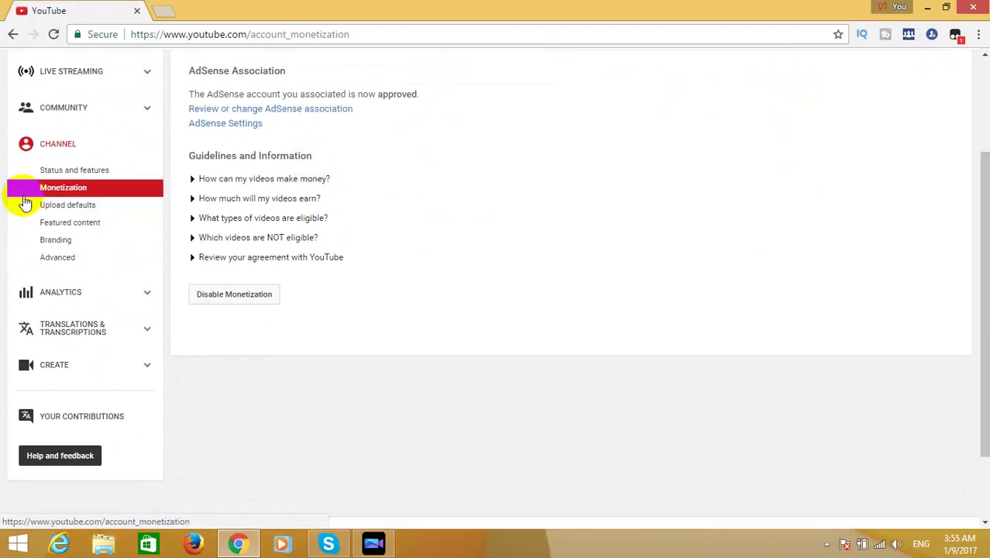
Open the Upload defaults page and view the available default video categories without choosing one.
click(55, 211)
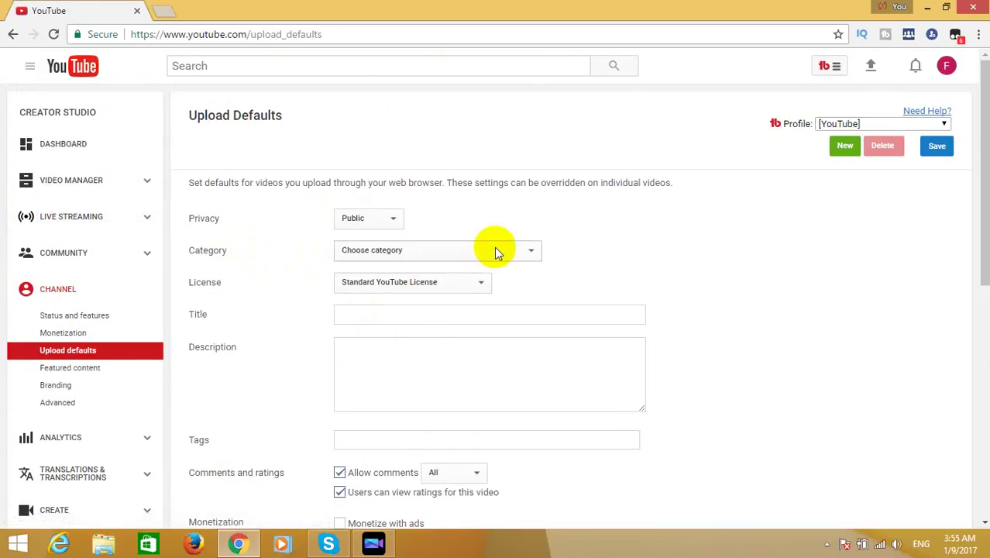
click(529, 250)
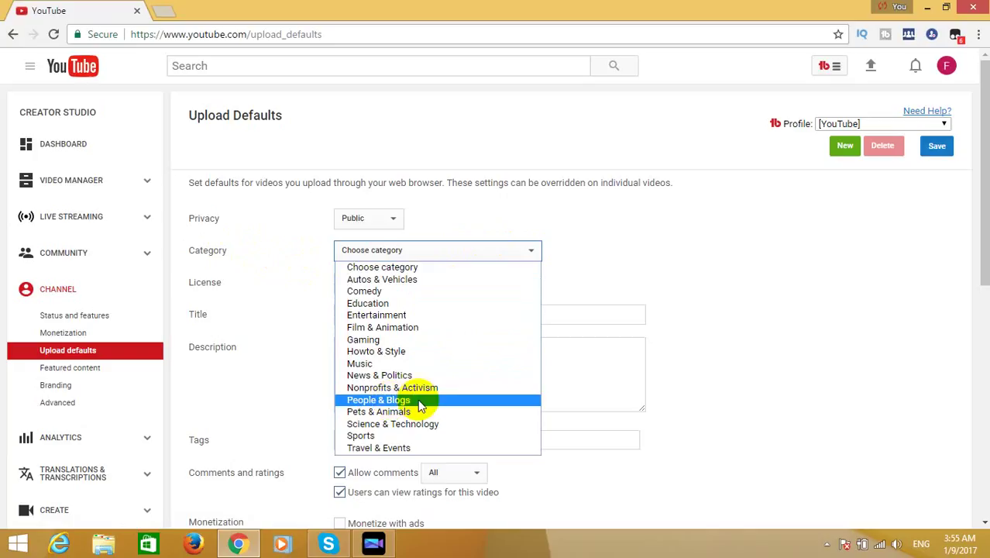
click(586, 365)
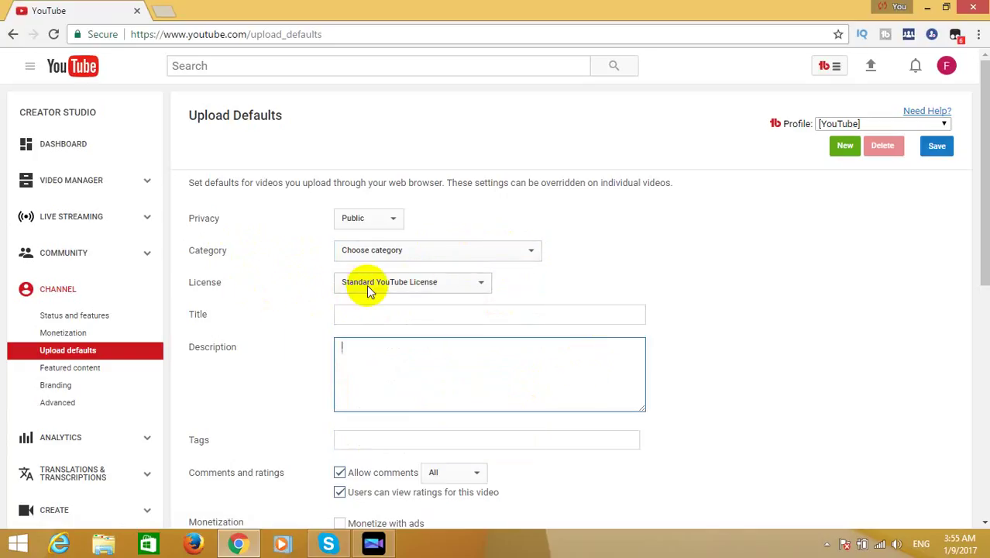
Switch the default license to Creative Commons - Attribution, and set it back to Standard YouTube License.
click(475, 285)
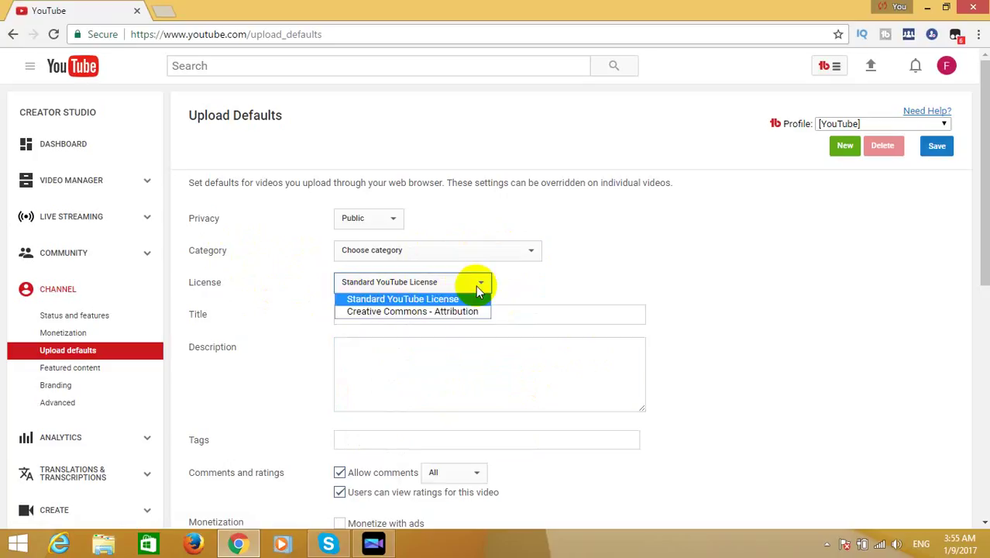
click(418, 313)
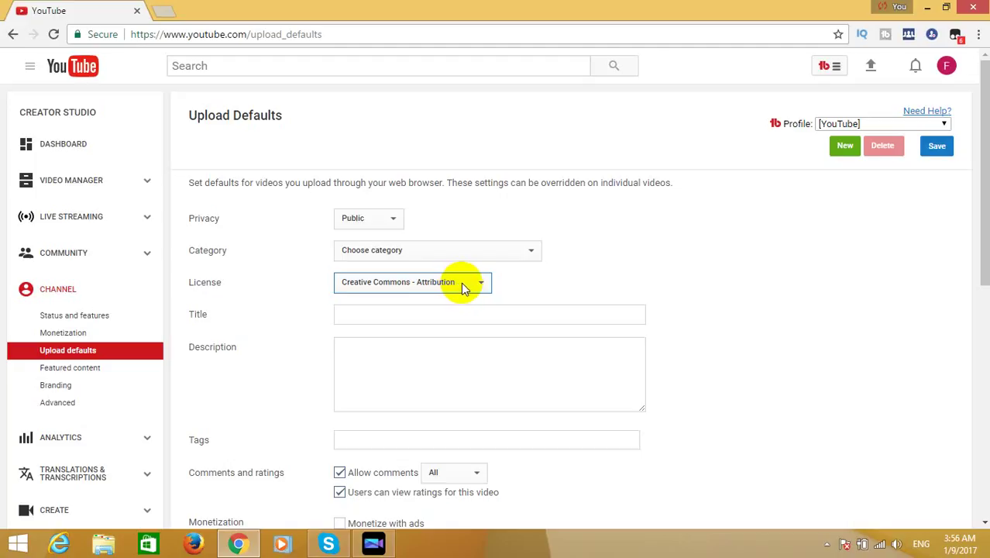
click(467, 286)
click(458, 301)
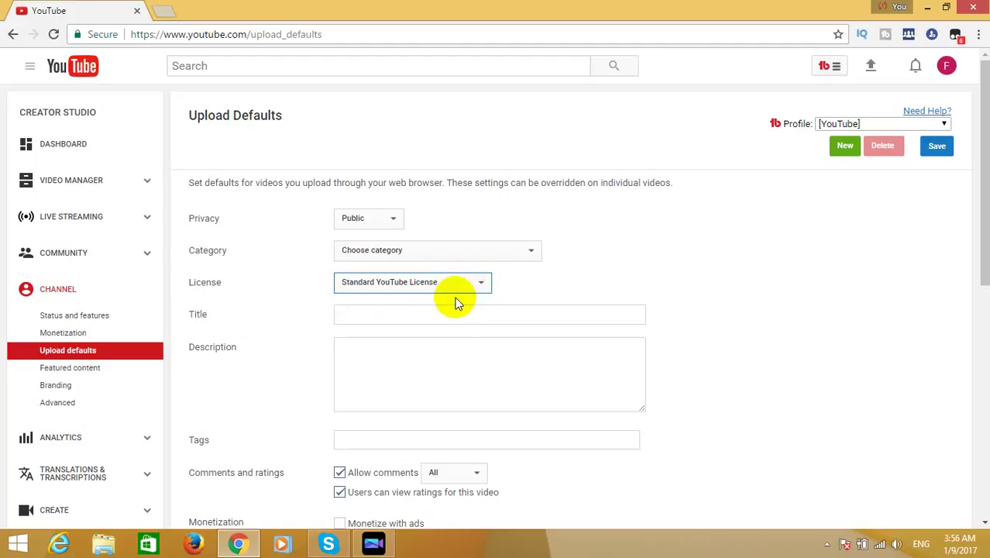
Examine the default title, description and tags fields, and the comment, monetization, ad format and language settings.
click(387, 313)
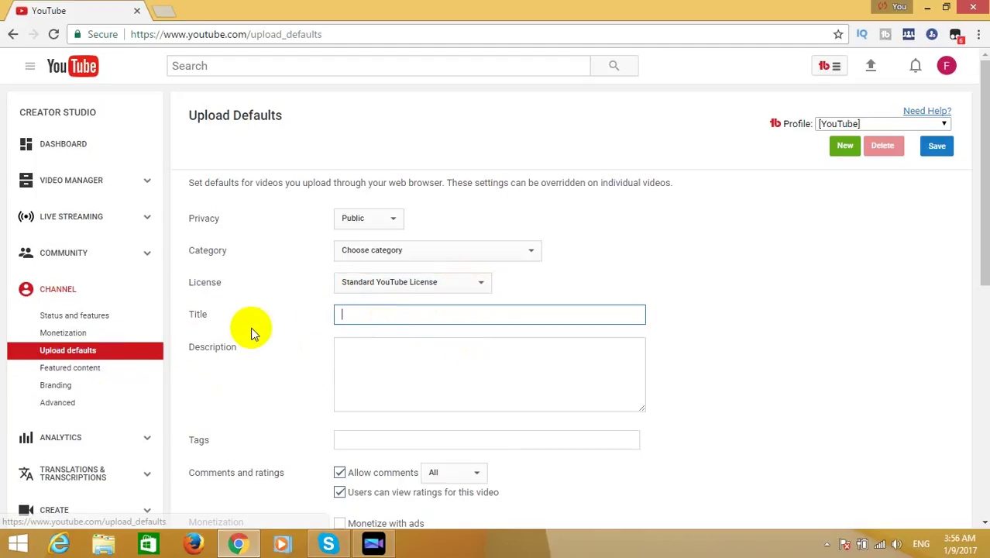
scroll(372, 302, down, 1)
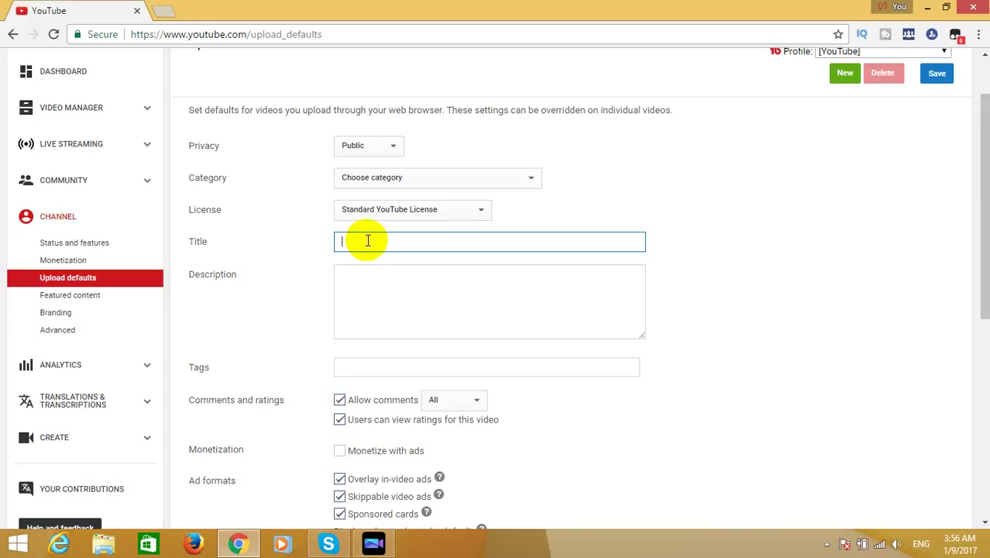
click(375, 281)
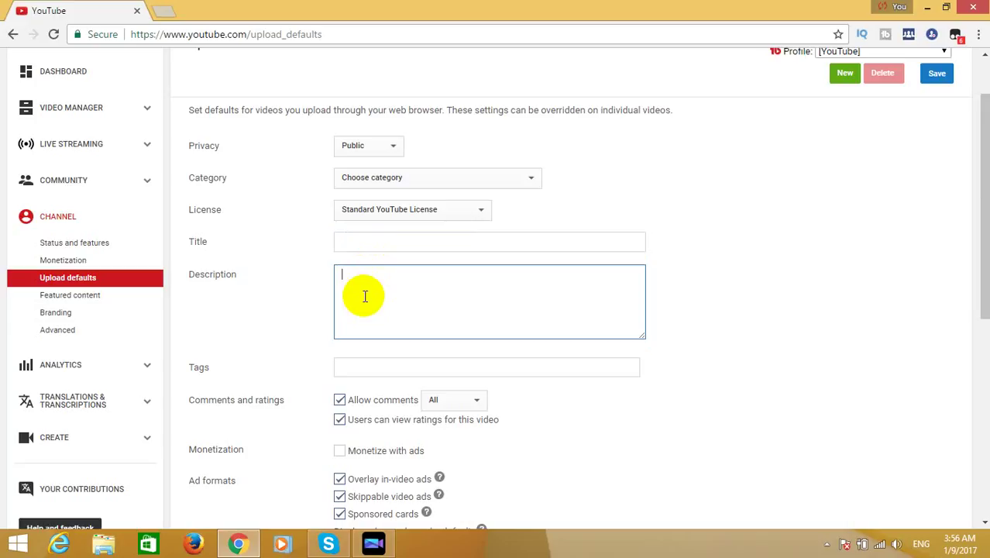
click(371, 369)
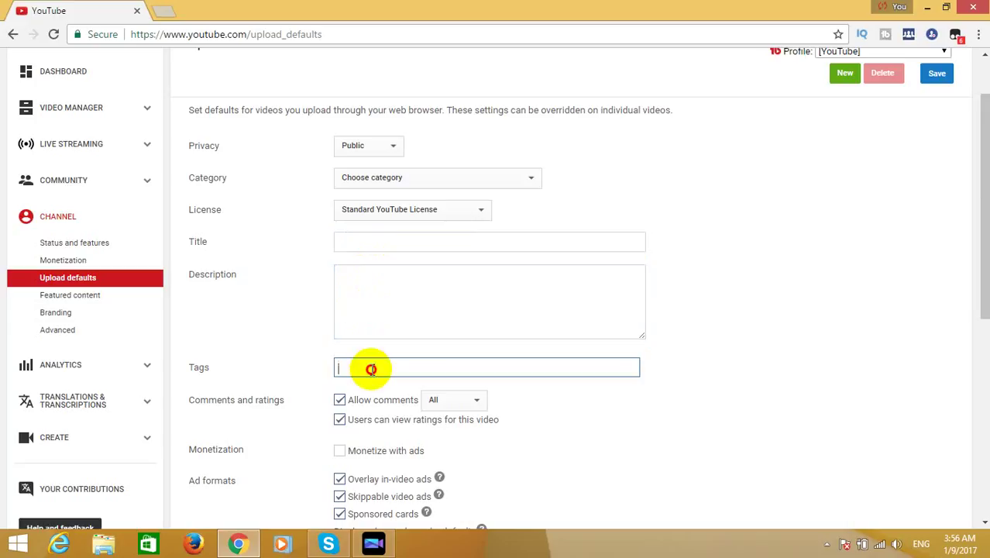
scroll(371, 368, down, 1)
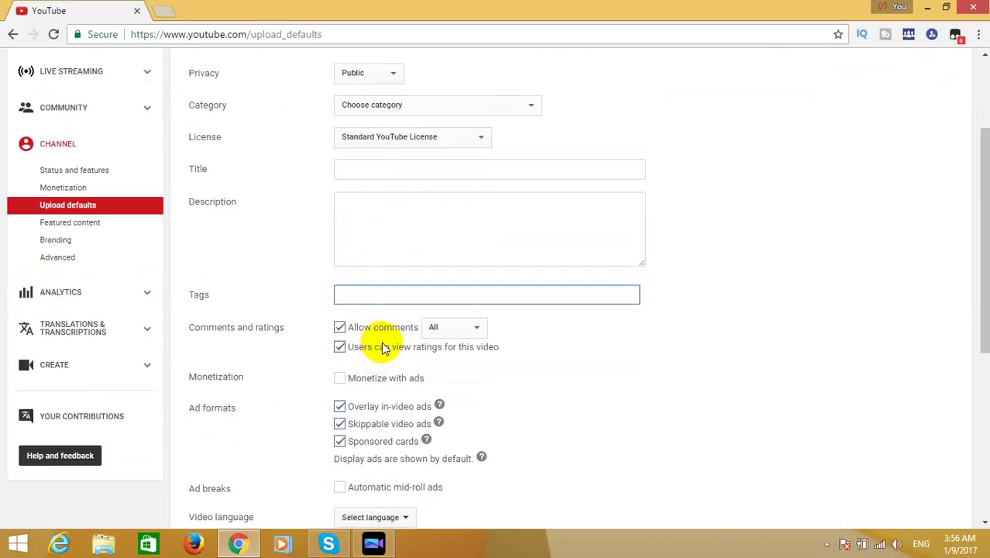
scroll(356, 301, down, 1)
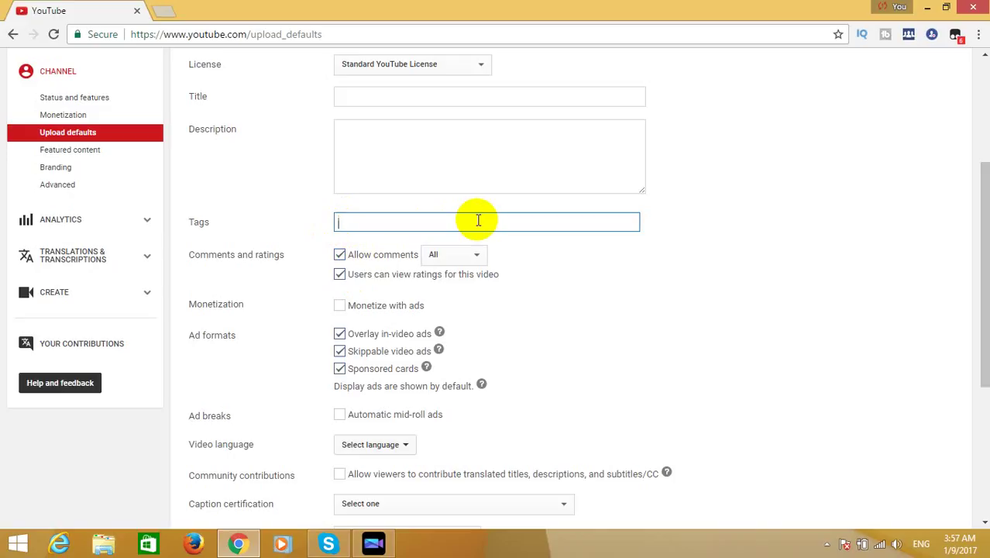
scroll(478, 222, down, 1)
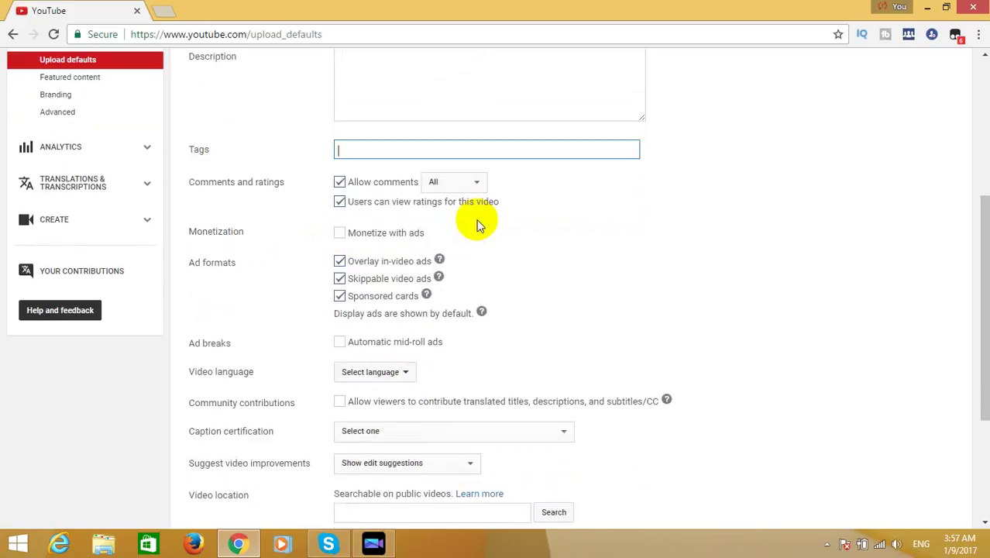
scroll(477, 223, up, 2)
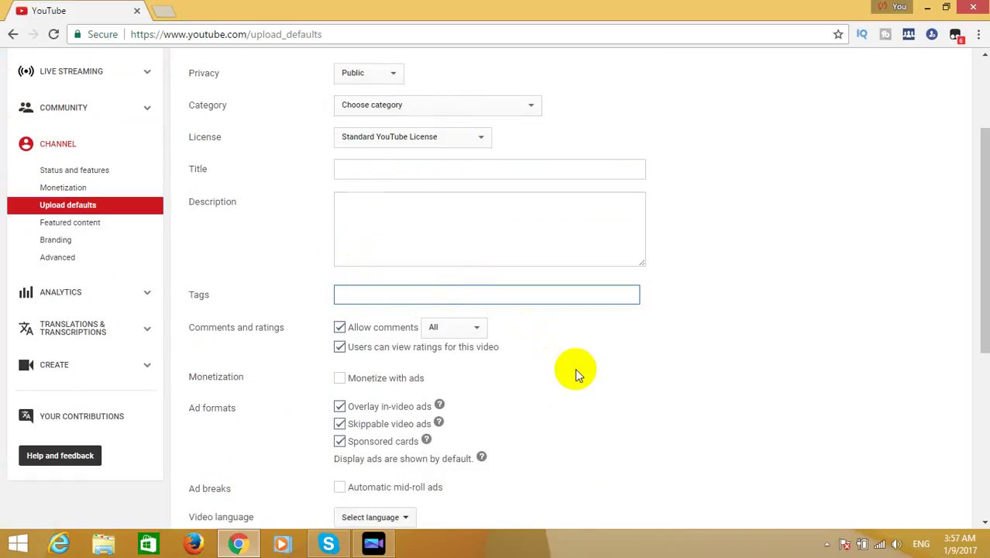
scroll(575, 372, down, 1)
scroll(575, 371, up, 3)
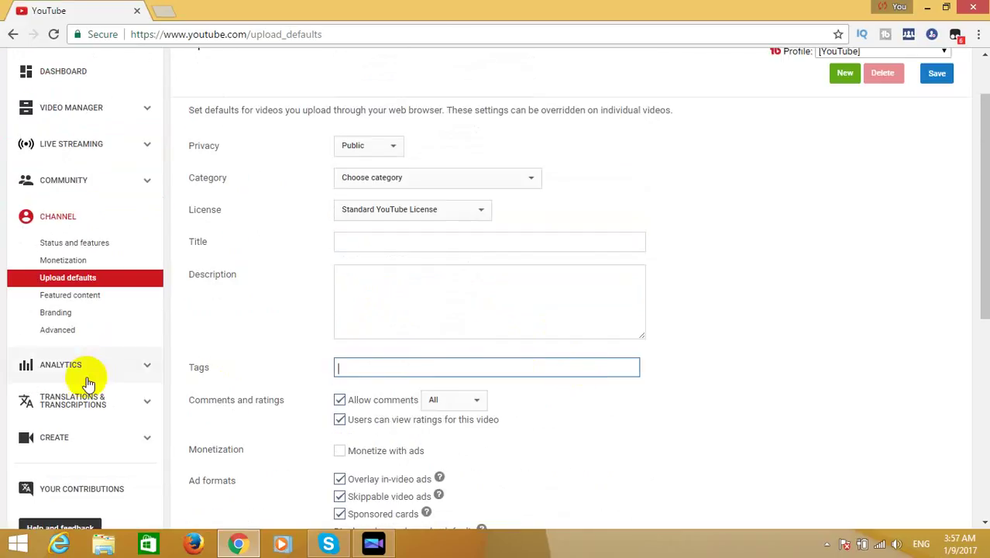
Review the channel's Featured content options, and open the Branding page.
click(73, 299)
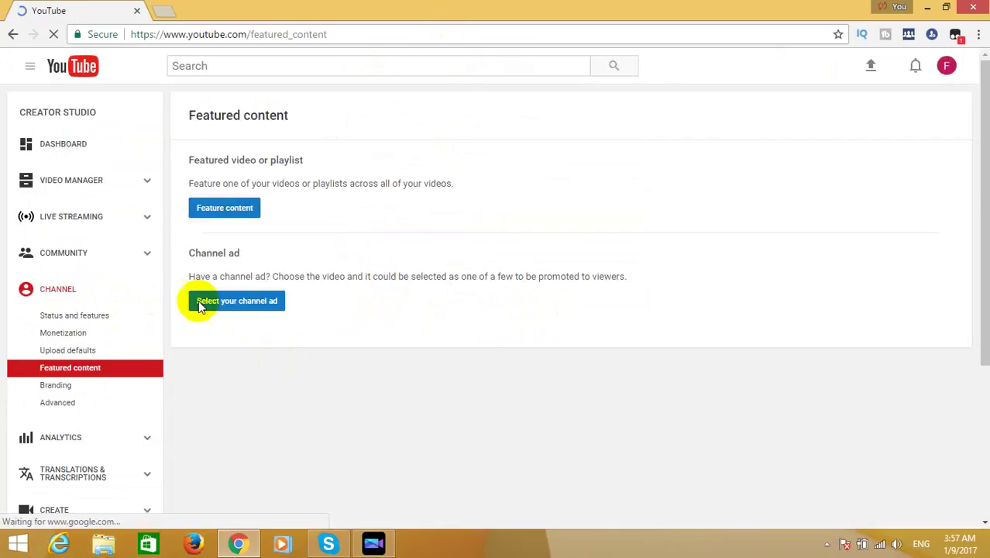
scroll(126, 312, down, 2)
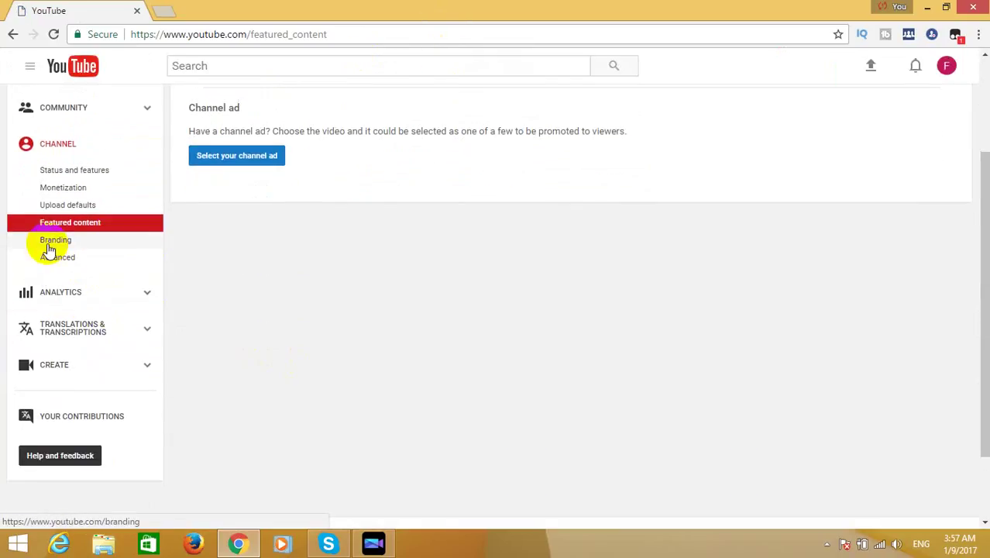
click(53, 248)
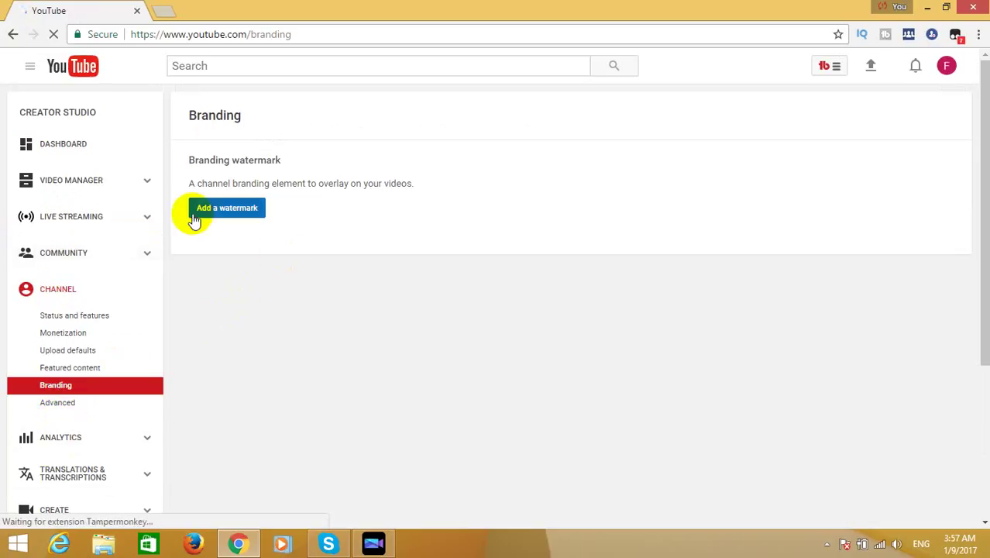
View the watermark upload requirements and browse the Desktop for an image file, leaving without choosing one.
click(233, 211)
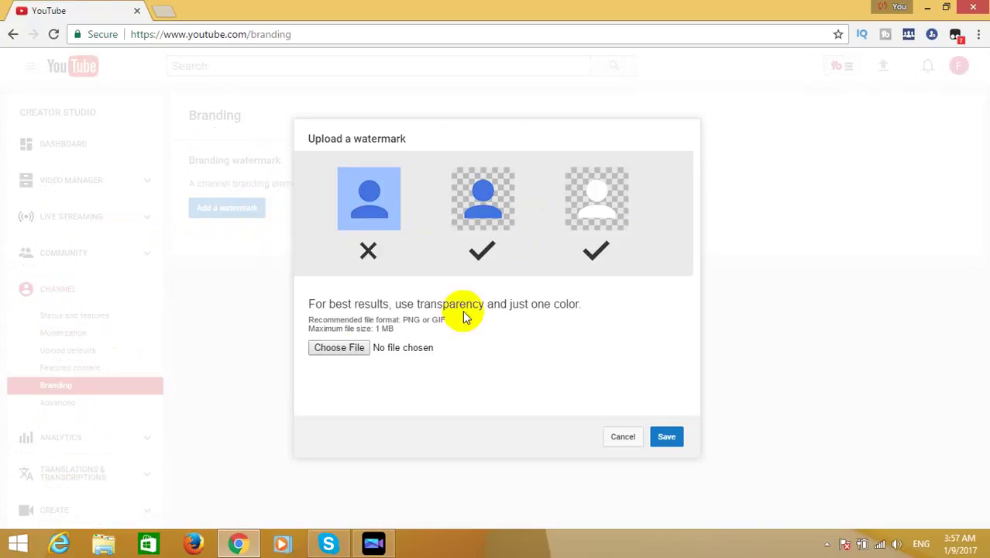
click(336, 355)
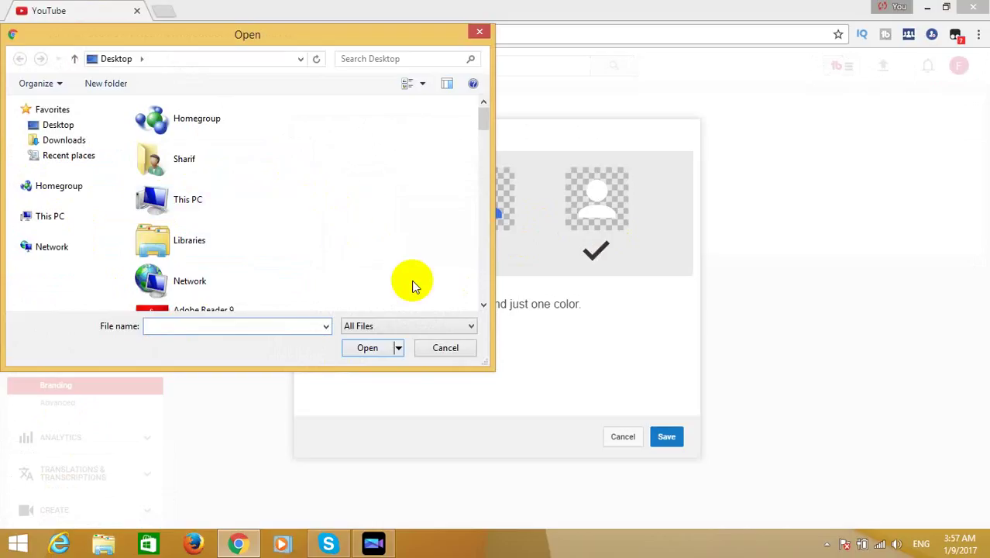
drag(485, 126, 483, 153)
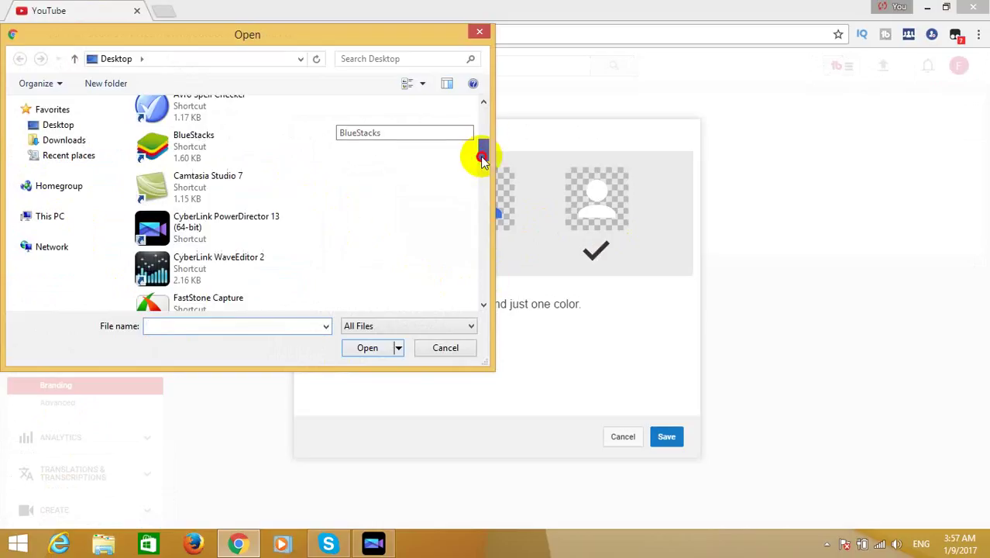
click(446, 348)
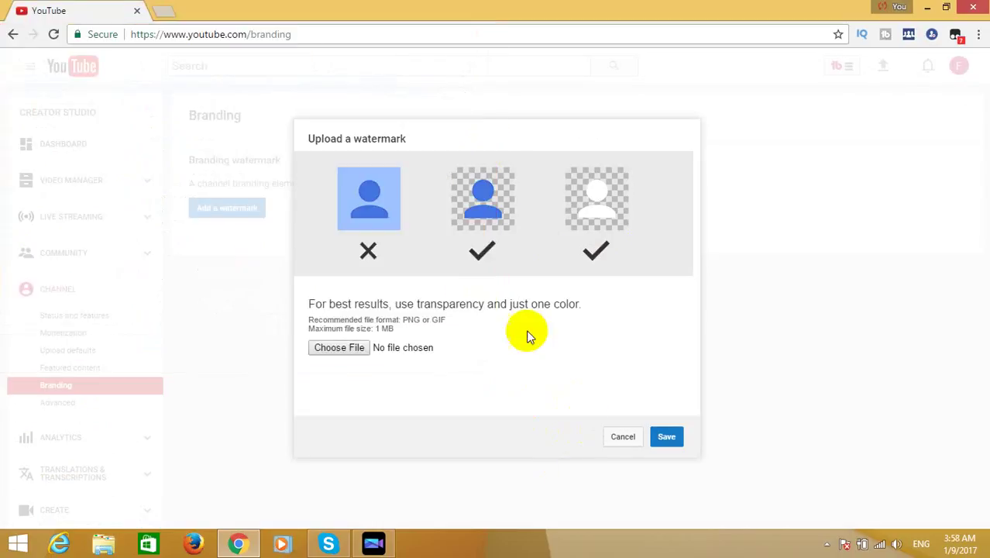
click(621, 438)
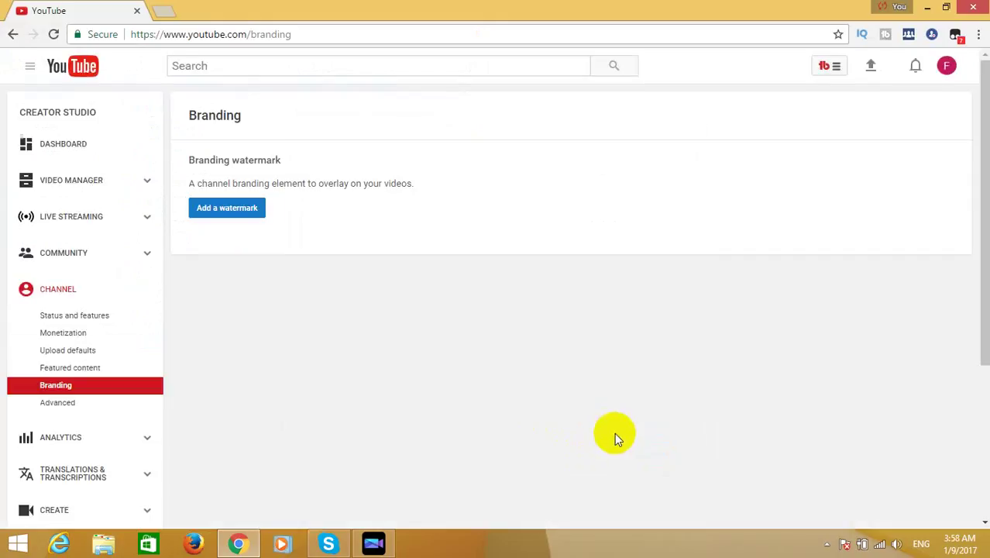
Load youtube.com in a new browser tab, play the recommended Bangla police comedy video, and pause it to inspect the player.
click(163, 10)
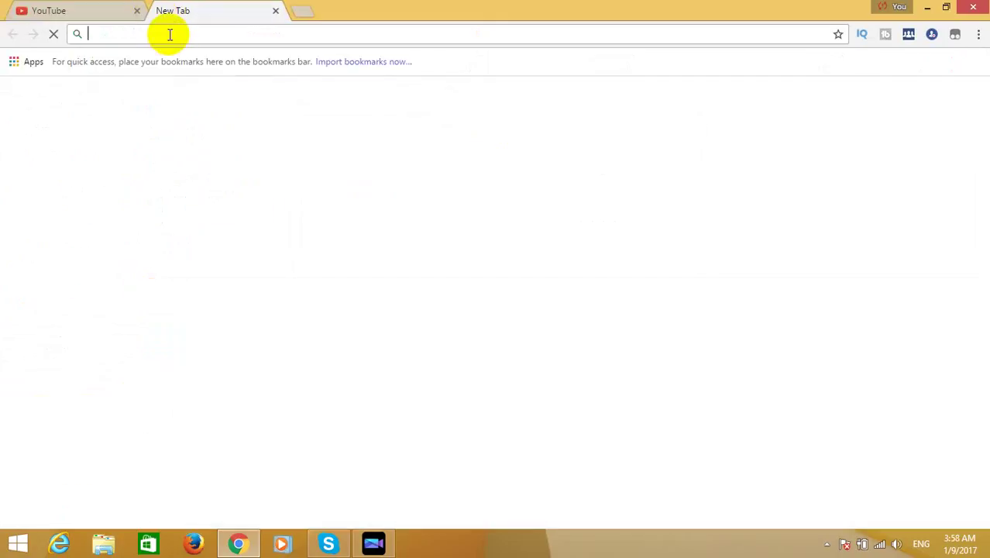
text(youtube.com)
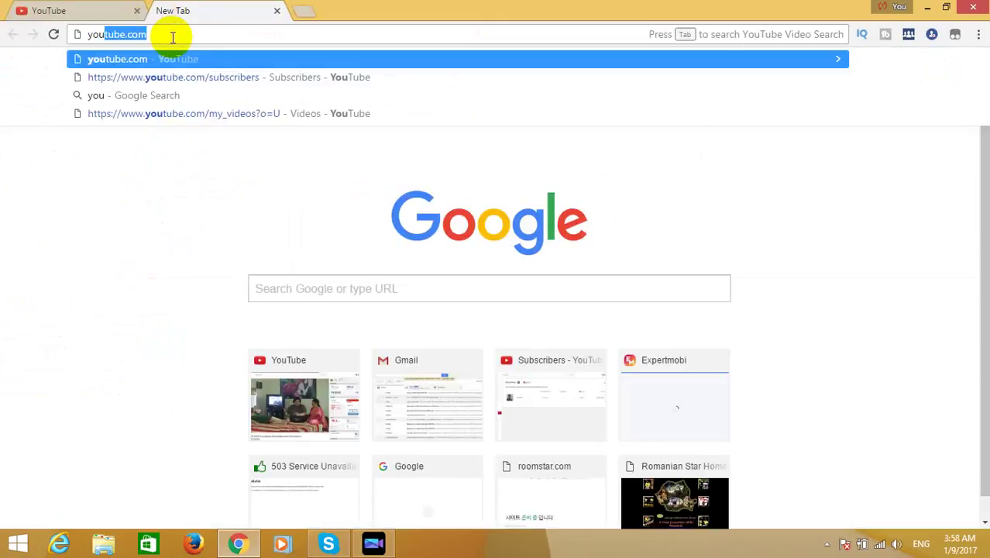
key(Return)
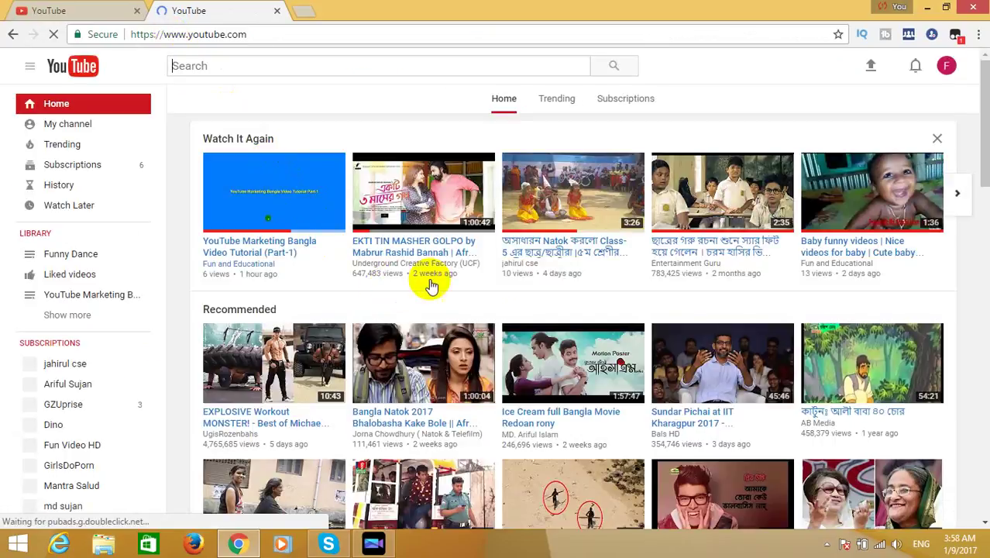
scroll(734, 326, down, 2)
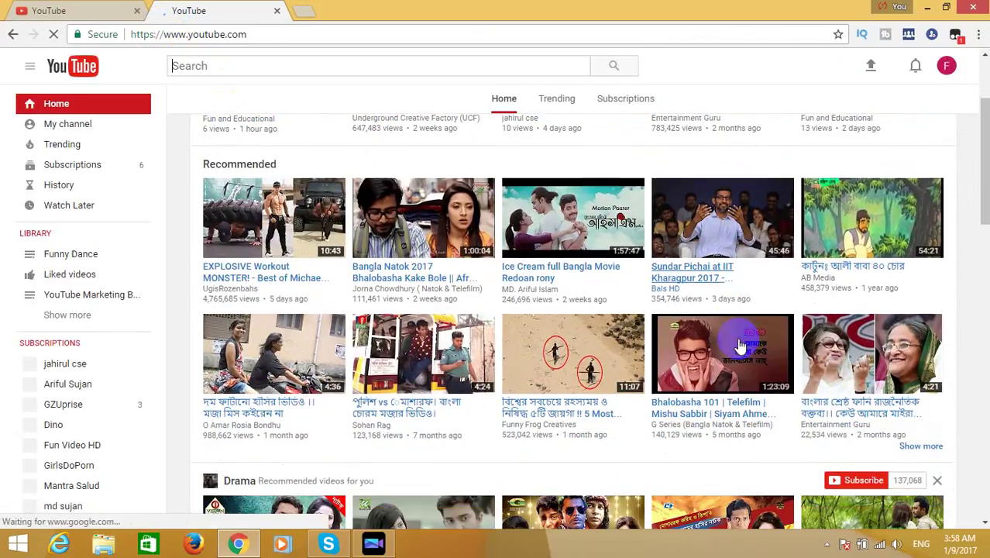
click(465, 354)
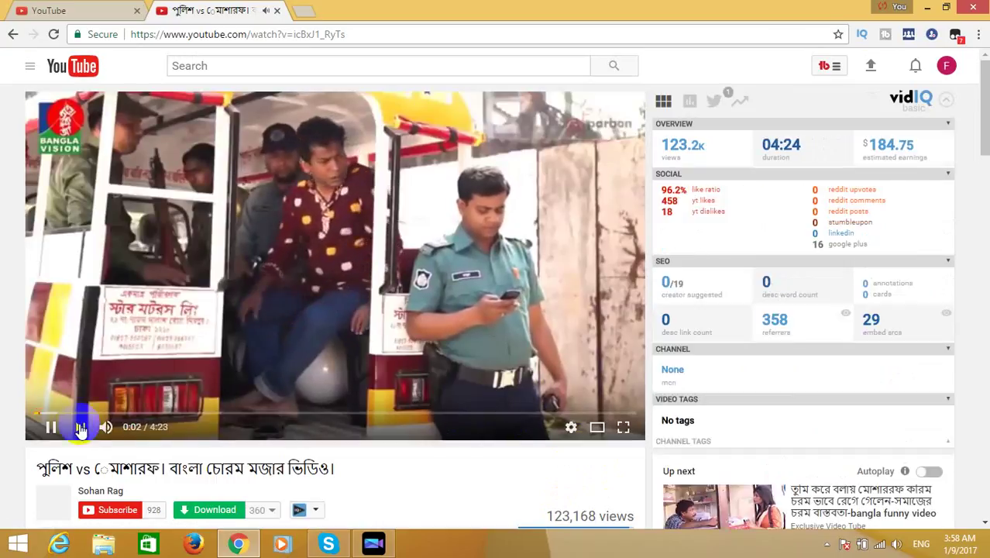
click(51, 427)
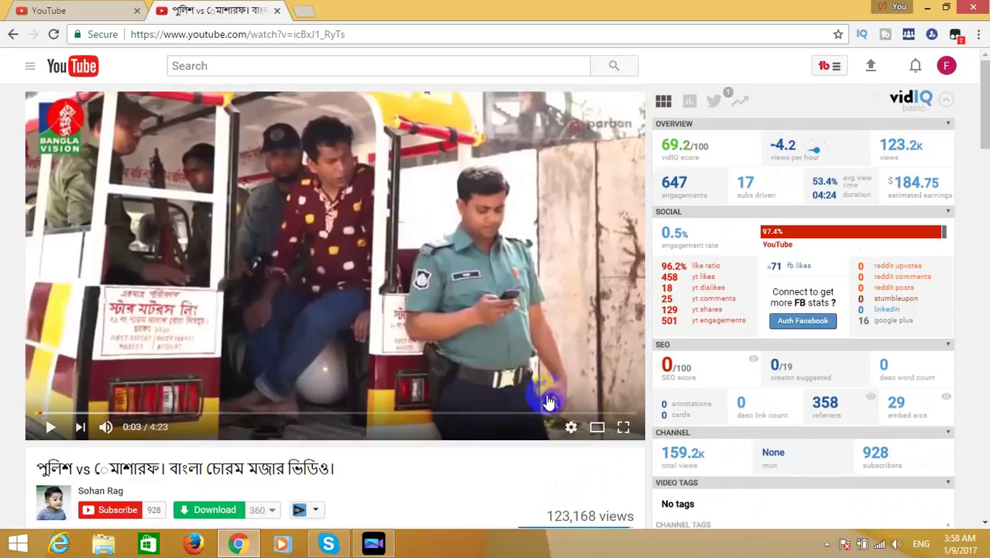
Return to the Branding page and revisit the watermark upload and its file chooser, cancelling both.
click(58, 9)
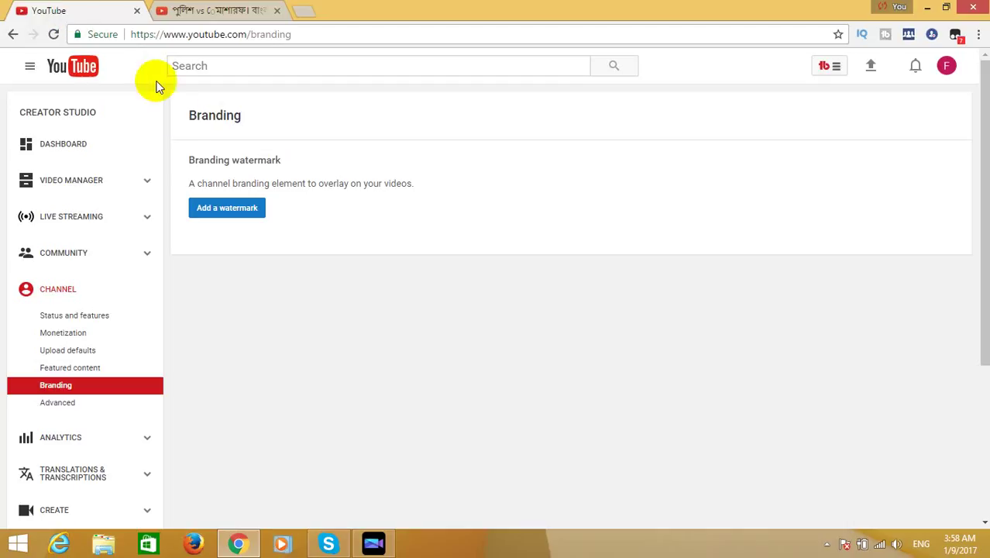
click(223, 208)
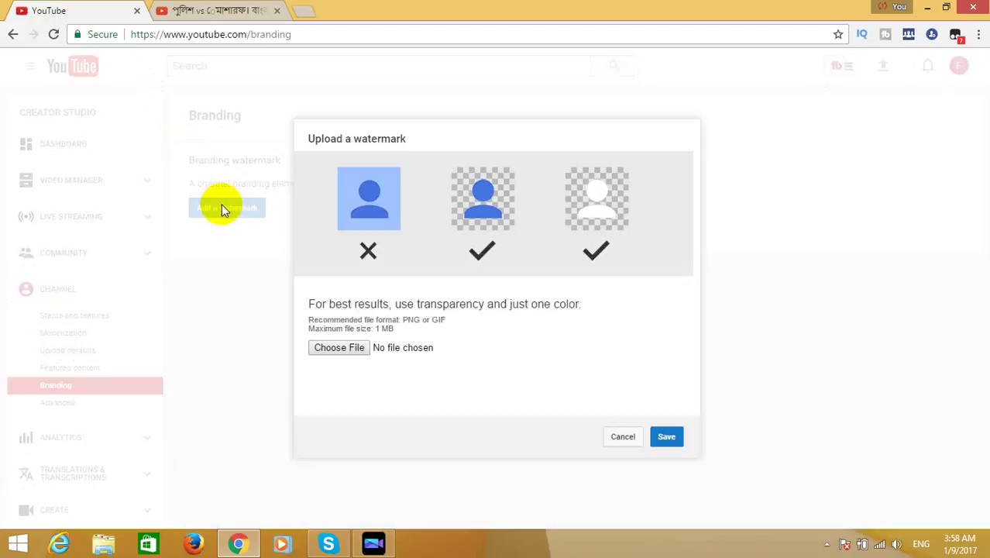
click(341, 348)
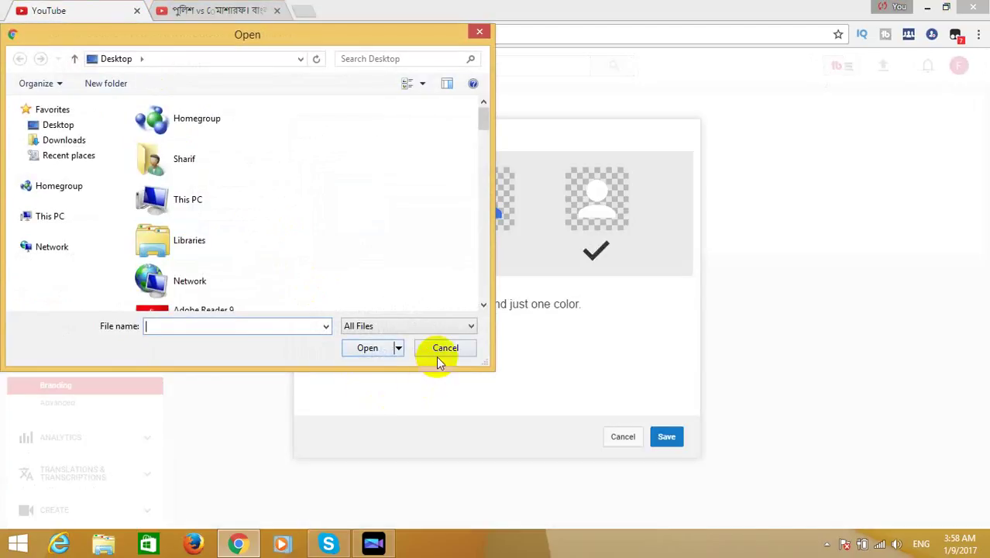
click(439, 357)
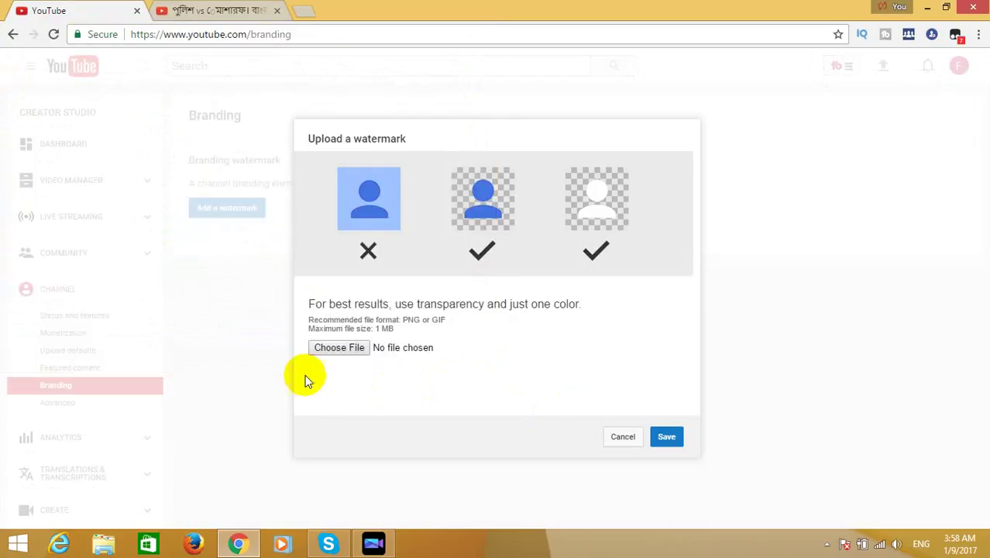
click(624, 436)
Open the channel's Advanced settings and review the account information, AdWords linking, recommendation and subscriber count options.
scroll(312, 379, down, 1)
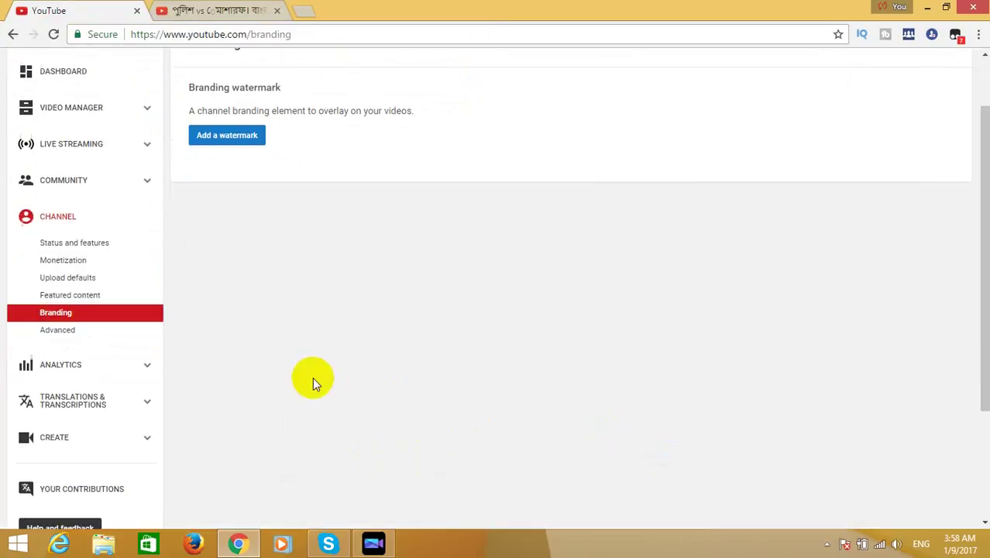
scroll(312, 379, down, 1)
click(63, 256)
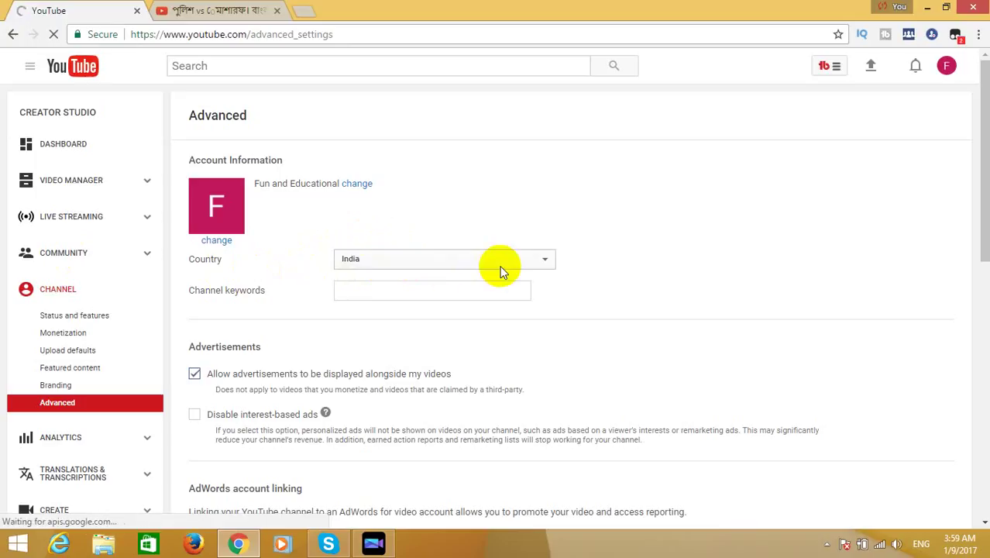
scroll(483, 262, down, 6)
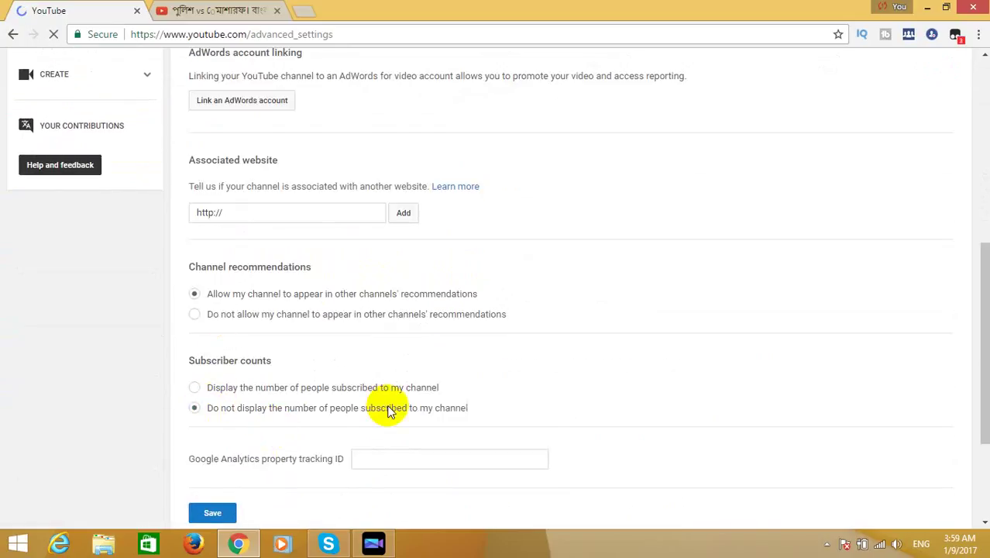
scroll(387, 409, up, 1)
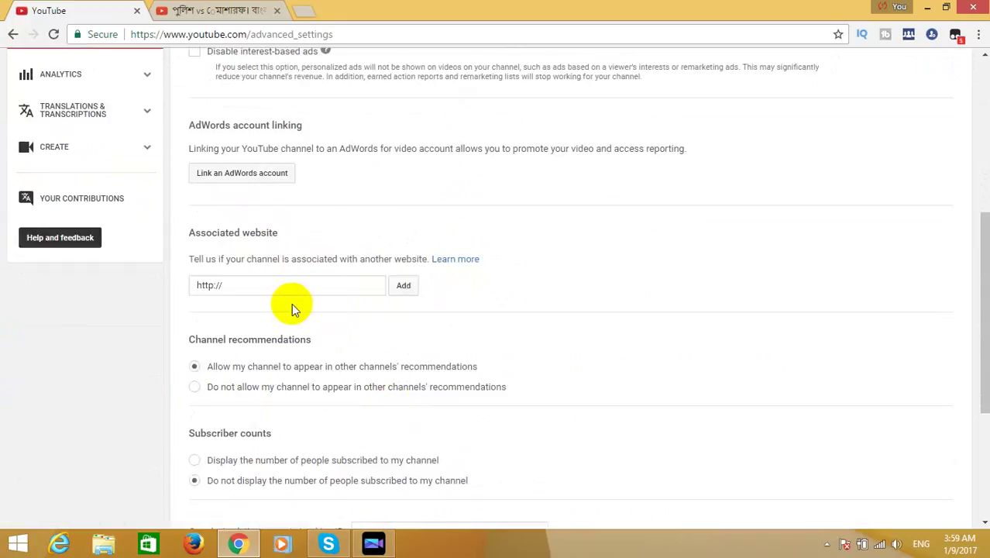
Examine the associated website field without entering an address, and review the country, channel keywords and advertisement settings.
click(246, 290)
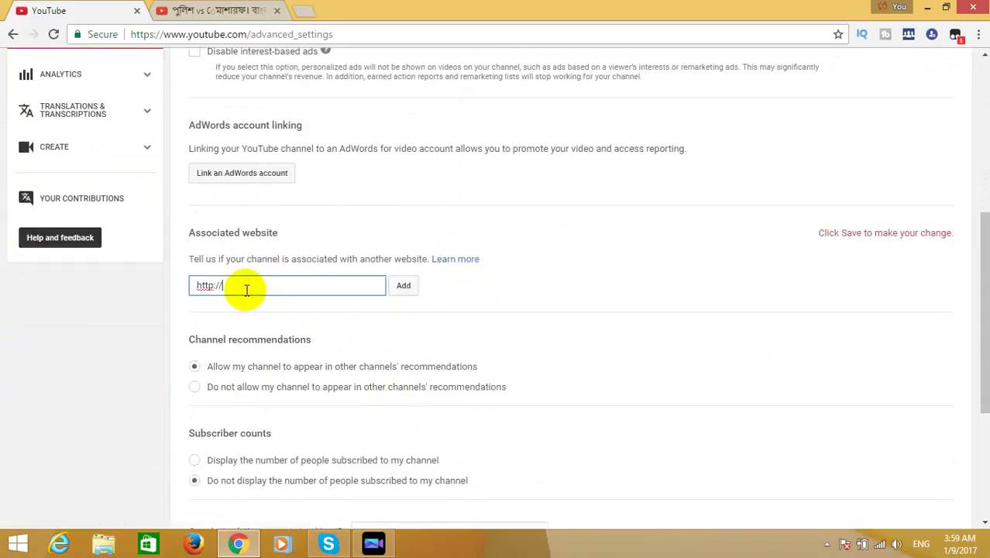
scroll(255, 278, up, 1)
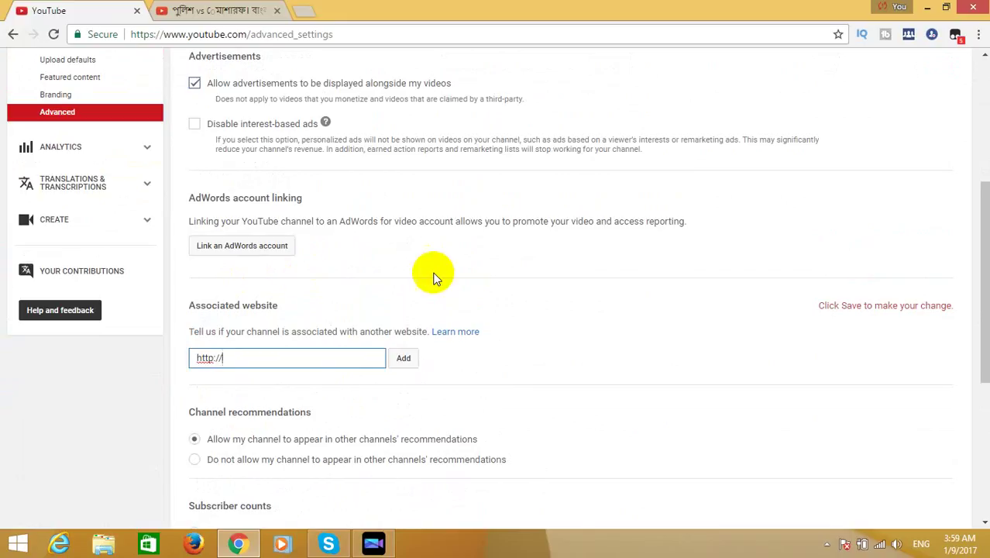
click(436, 275)
scroll(434, 275, up, 3)
scroll(230, 317, down, 1)
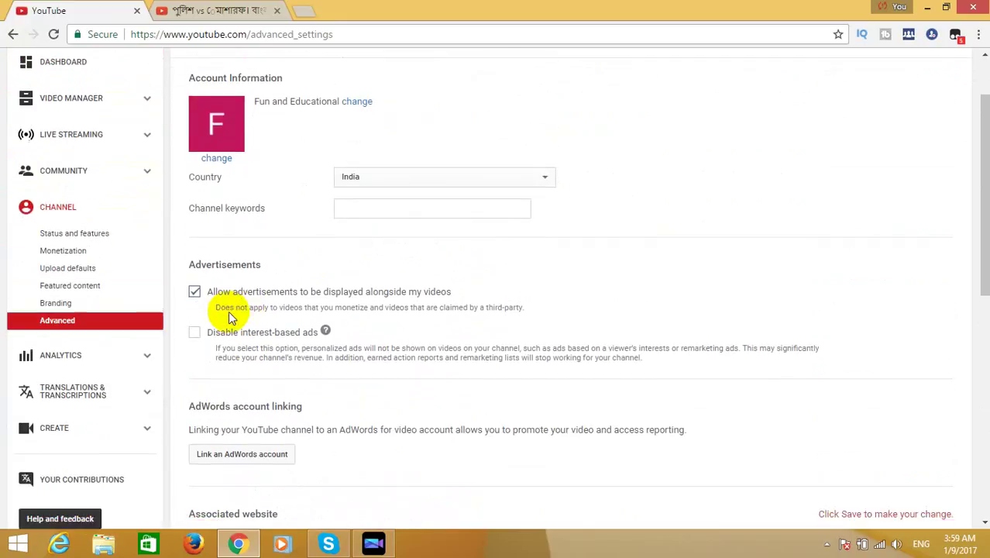
scroll(108, 298, down, 1)
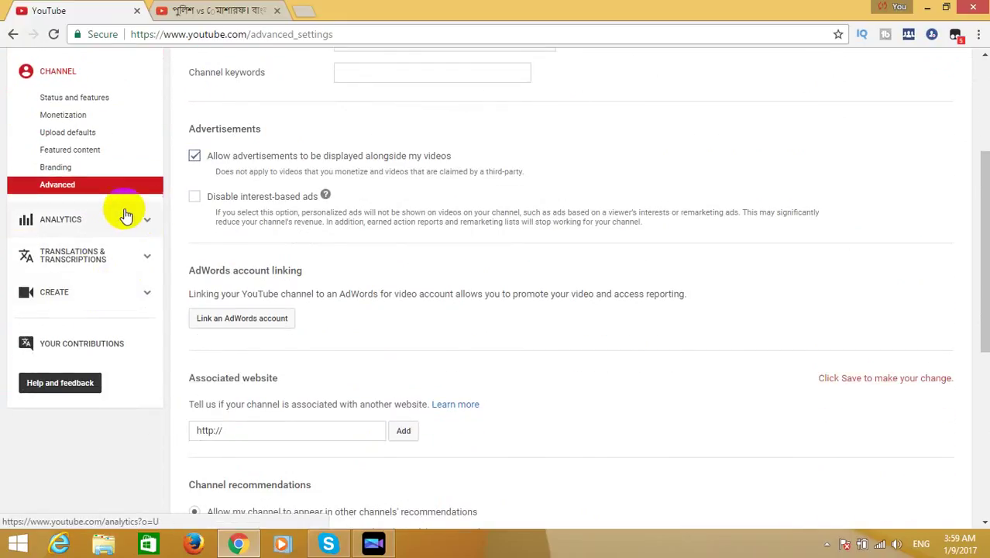
Open the channel's Analytics overview and survey the performance summary for the last 28 days.
click(97, 223)
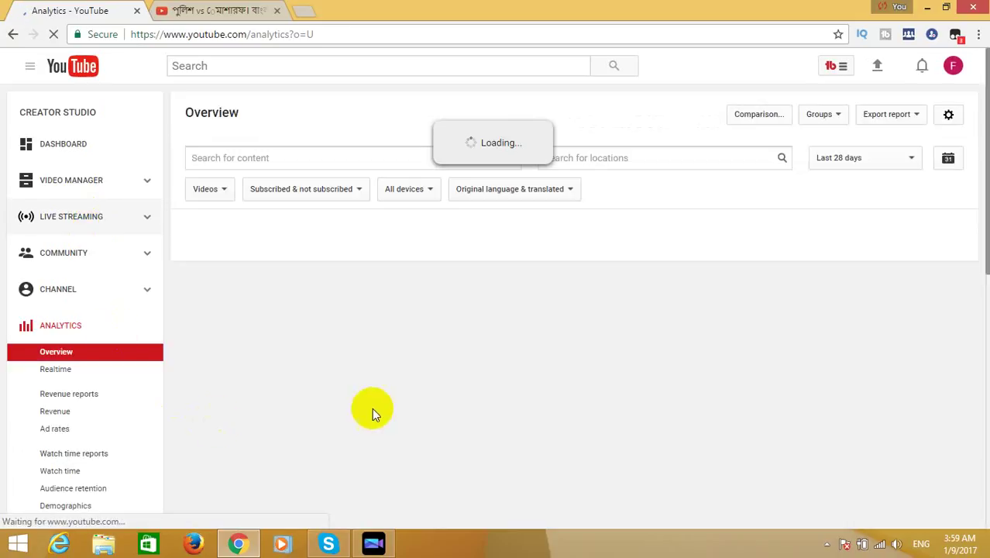
scroll(373, 364, down, 2)
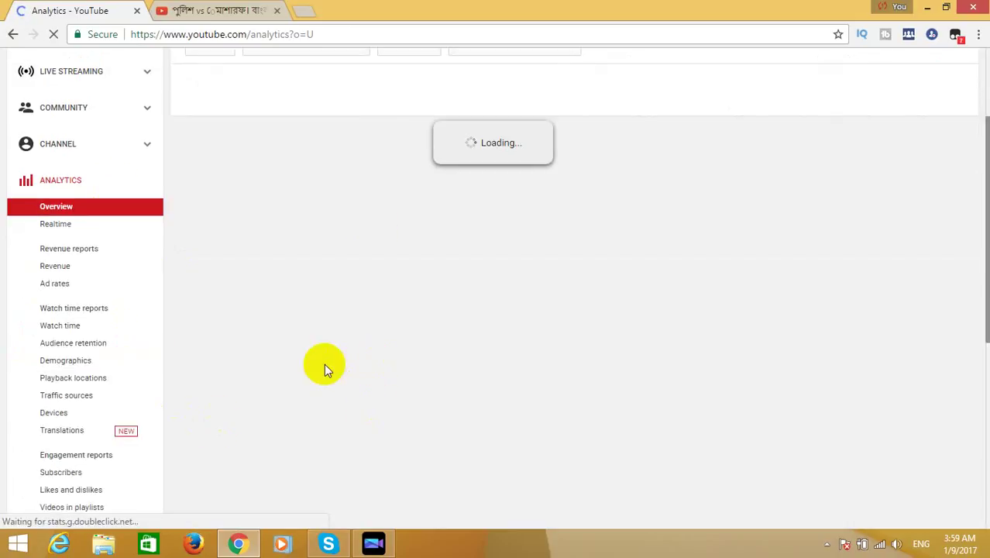
scroll(325, 366, down, 2)
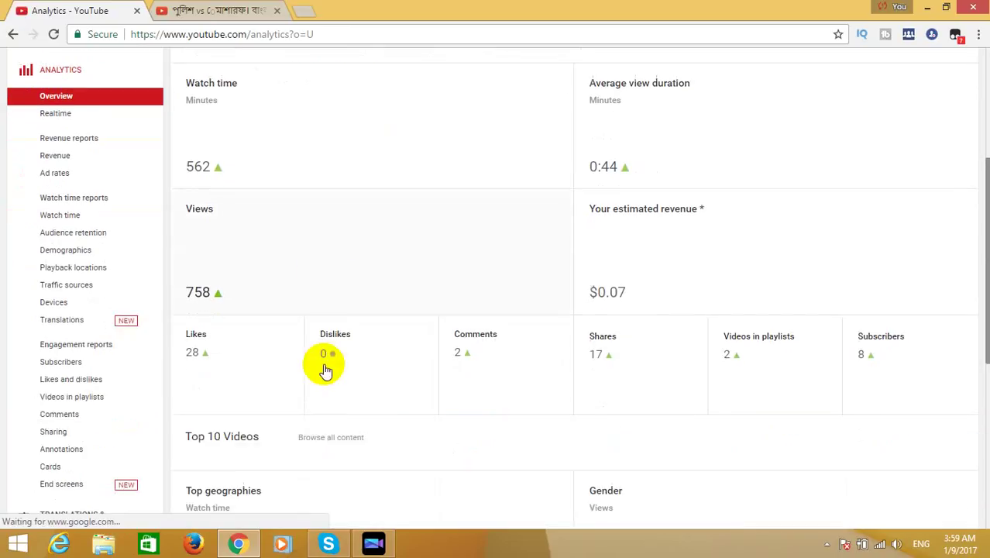
scroll(325, 366, up, 3)
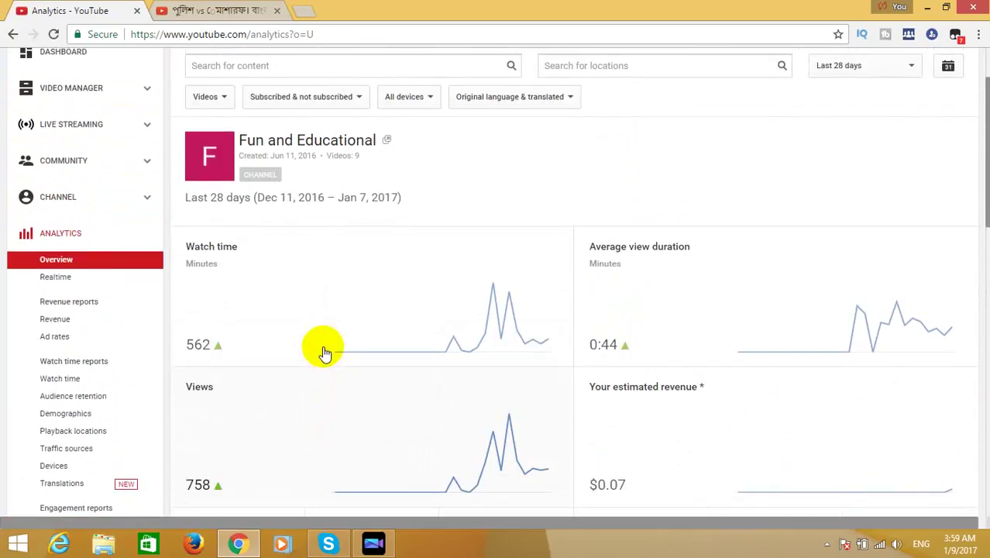
scroll(323, 352, up, 1)
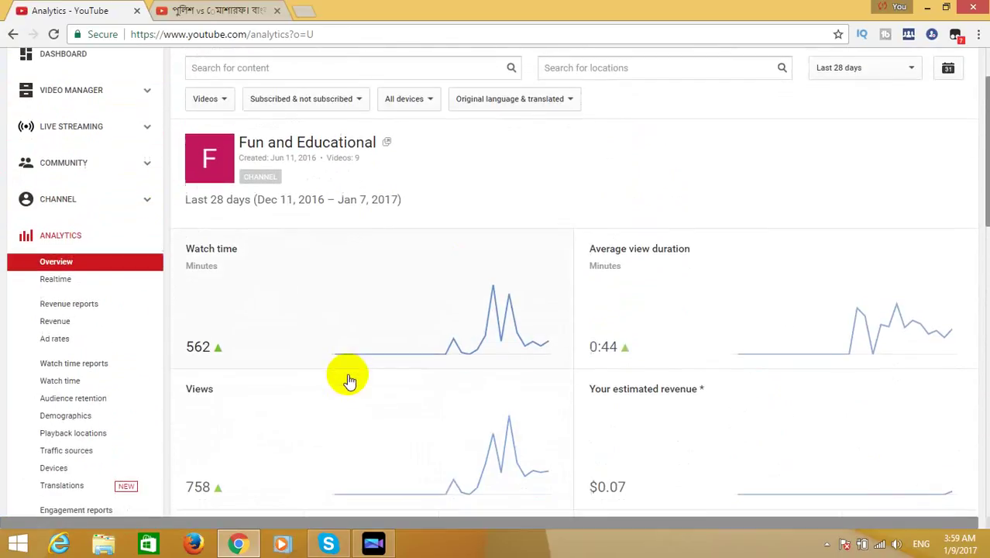
Examine the watch time, views, likes, comments and shares figures in the Analytics overview.
scroll(347, 380, down, 1)
mouse_move(209, 292)
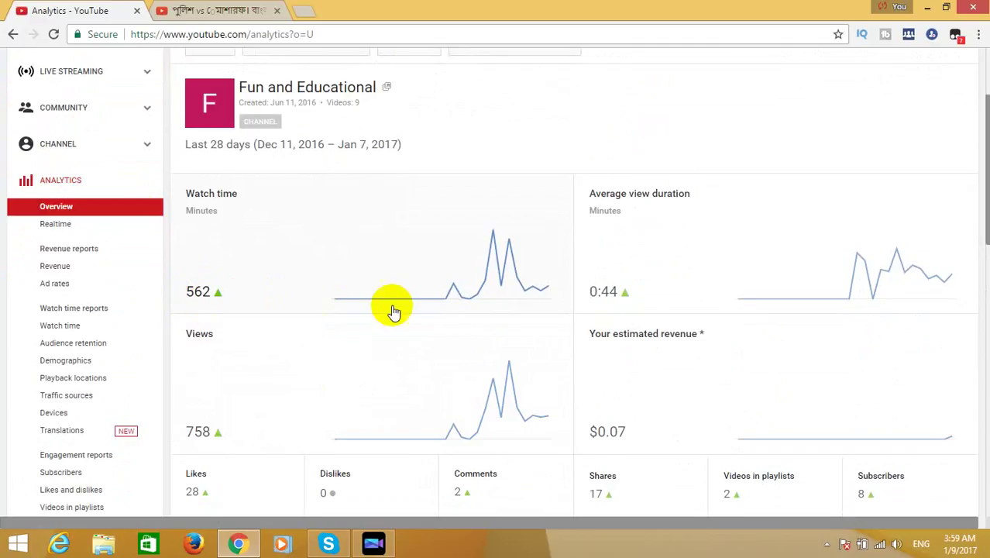
scroll(276, 269, down, 1)
mouse_move(262, 304)
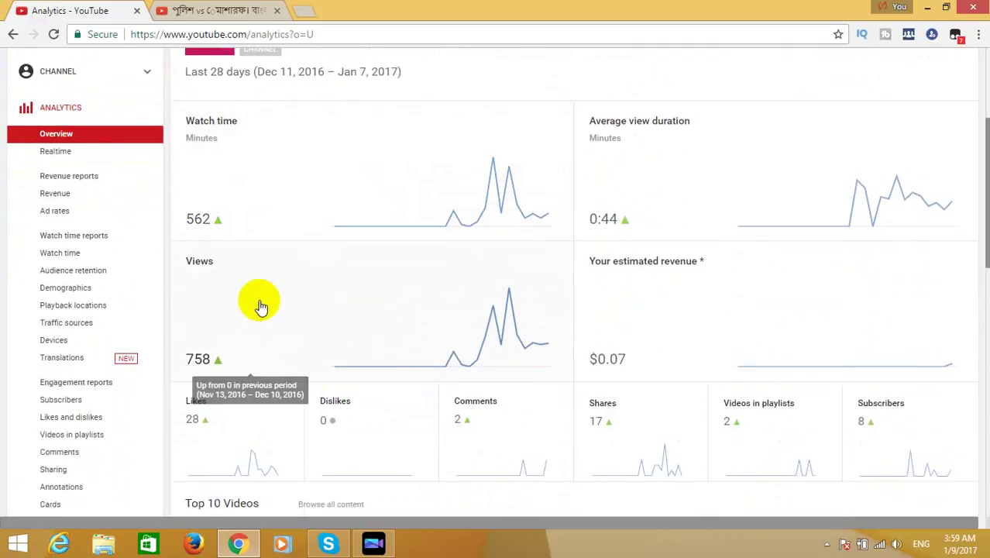
scroll(310, 312, down, 2)
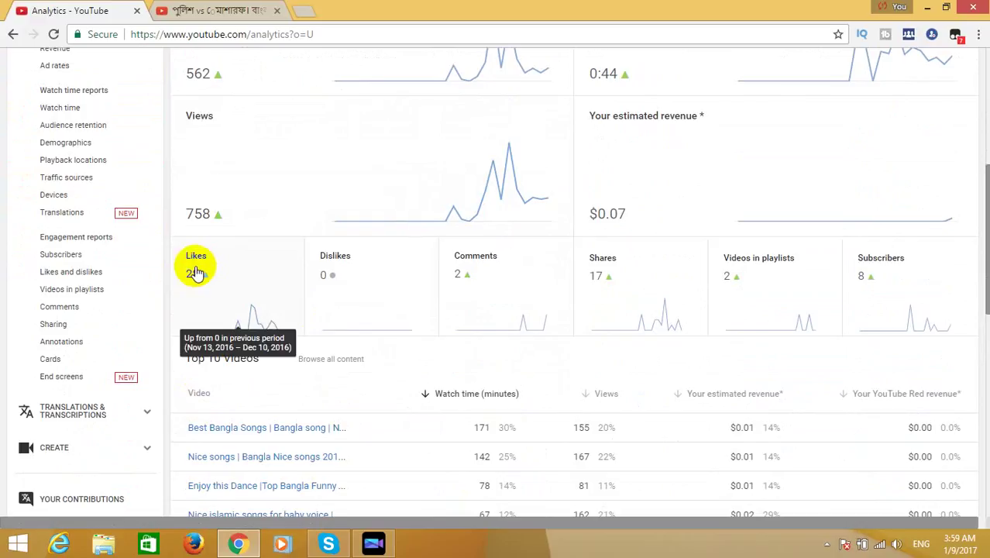
mouse_move(505, 255)
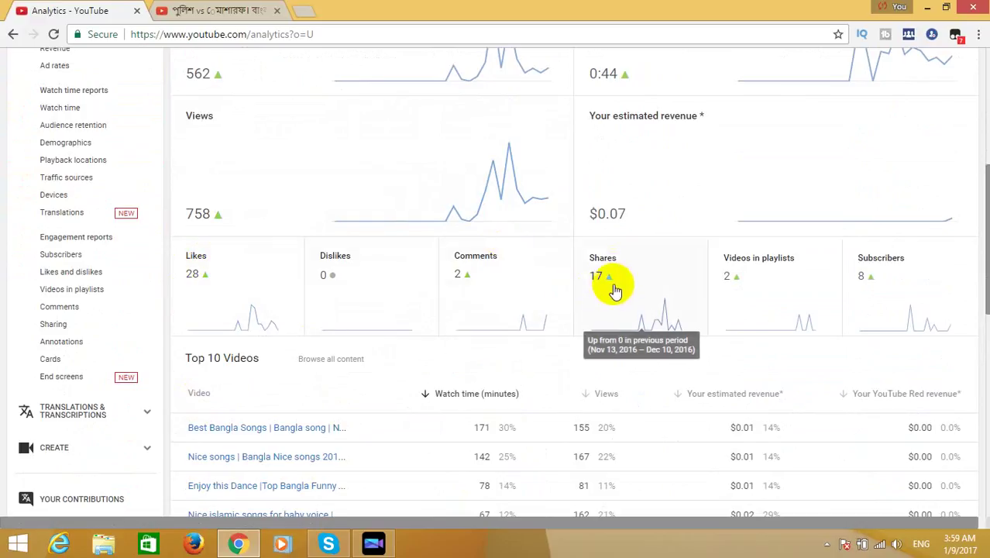
Examine the Analytics overview's top 10 videos, top geographies, gender, traffic sources and playback locations sections.
scroll(717, 271, down, 3)
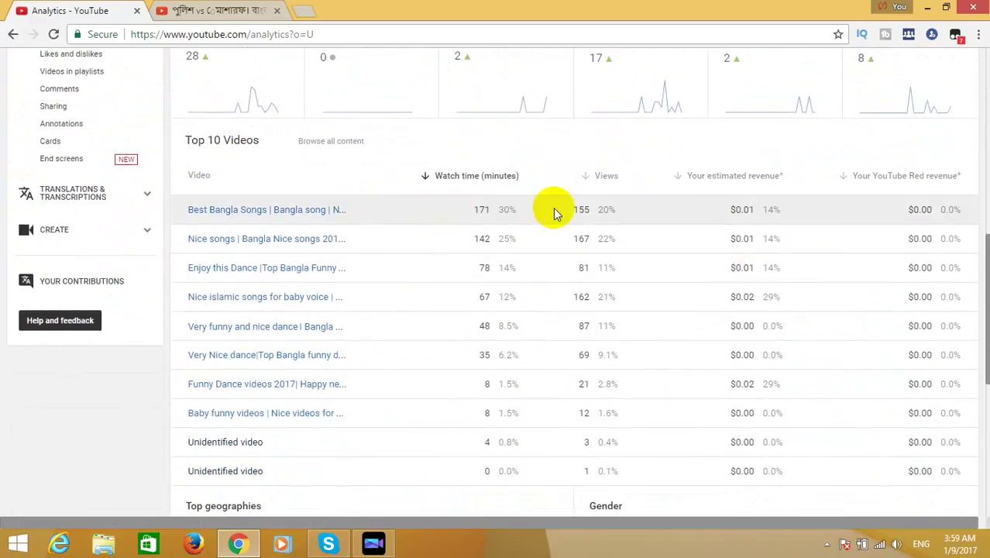
scroll(773, 414, down, 3)
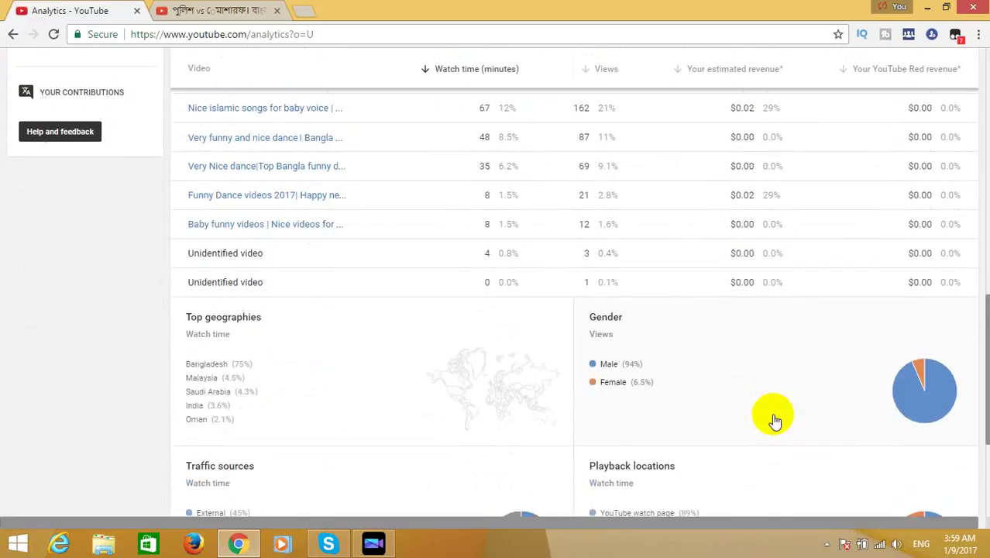
scroll(755, 378, down, 2)
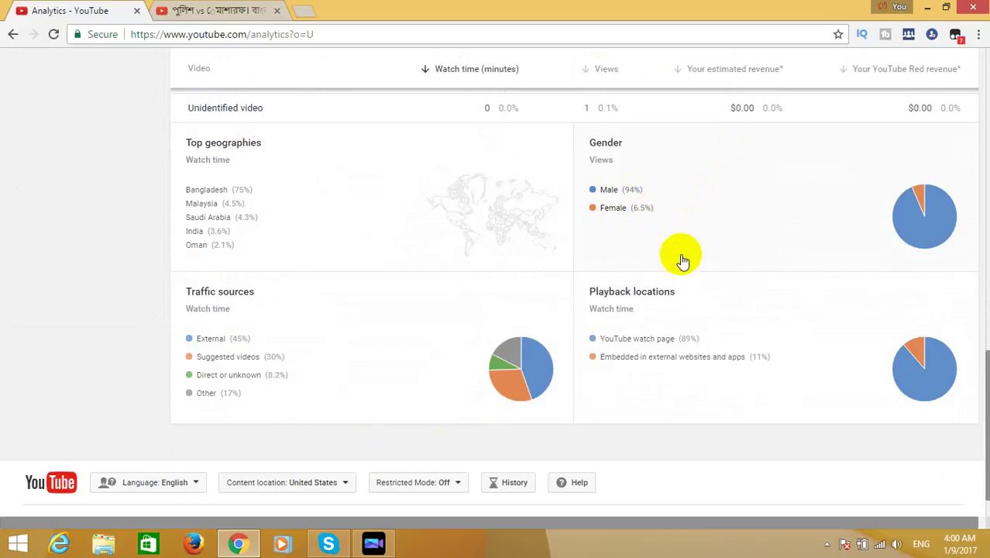
scroll(680, 261, up, 10)
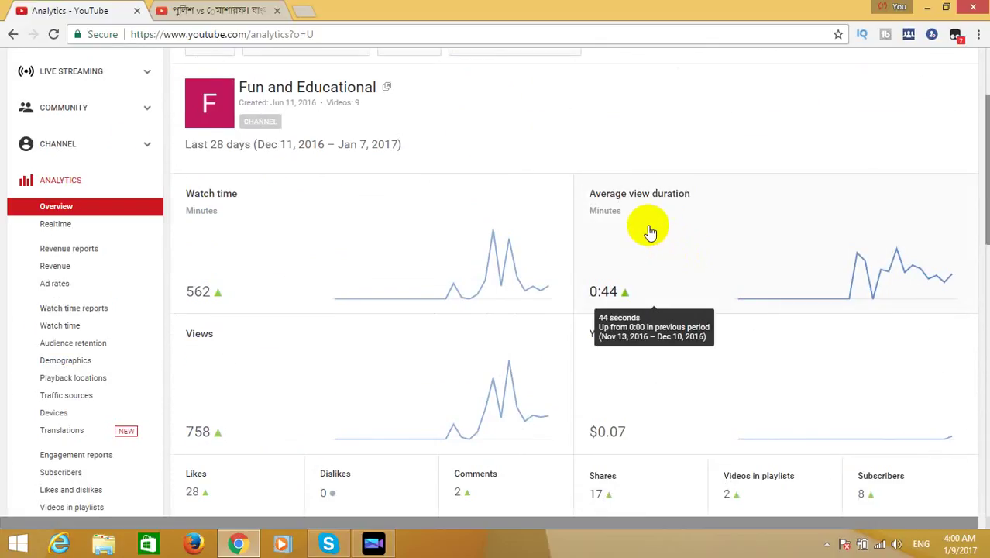
scroll(403, 237, down, 5)
scroll(393, 233, down, 2)
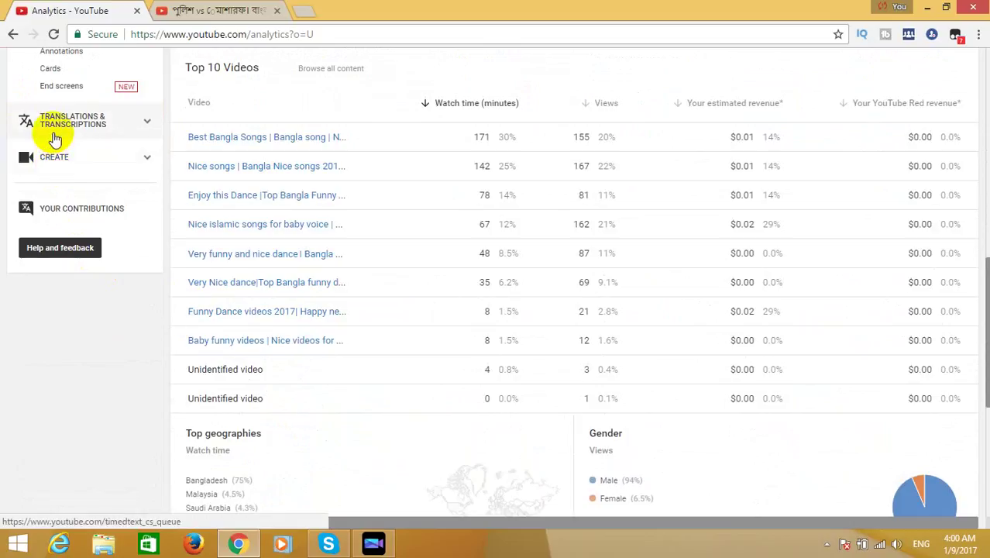
Open the Audio Library from the Create section and look over its free music tracks.
click(87, 162)
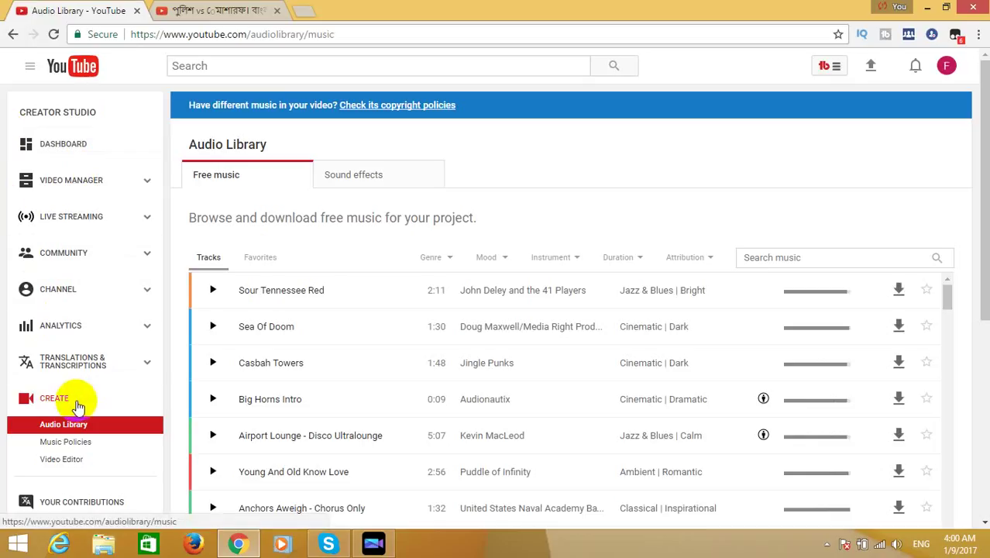
scroll(572, 364, down, 1)
scroll(620, 371, up, 1)
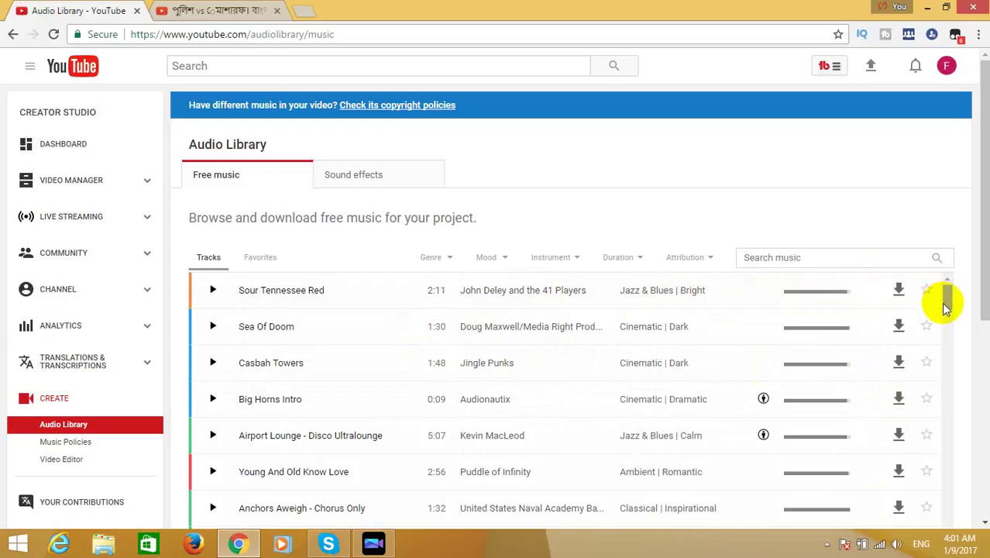
mouse_move(951, 307)
mouse_down()
mouse_move(958, 329)
mouse_move(946, 301)
mouse_up()
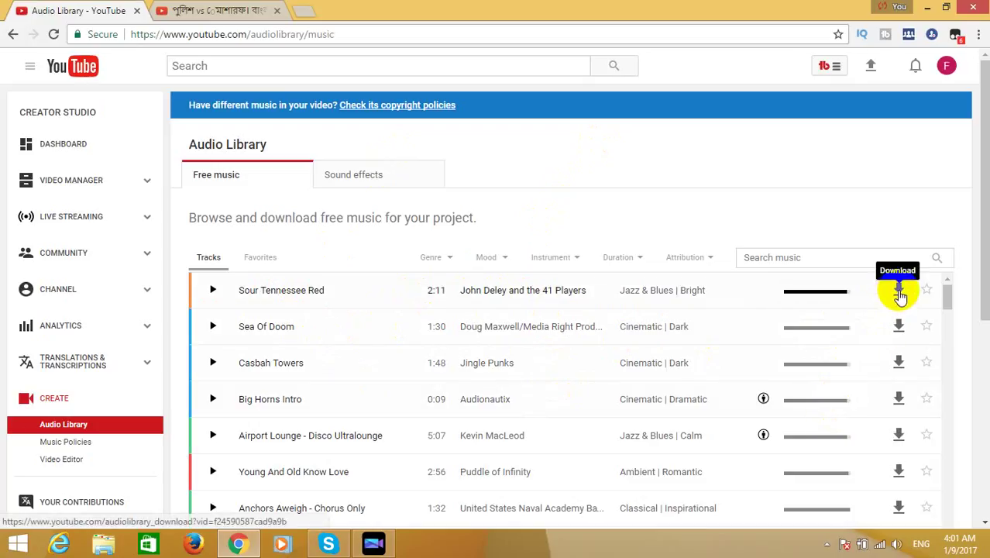
Download the free track "Airport Lounge - Disco Ultralounge" and review its attribution requirements in the track list.
scroll(900, 348, down, 2)
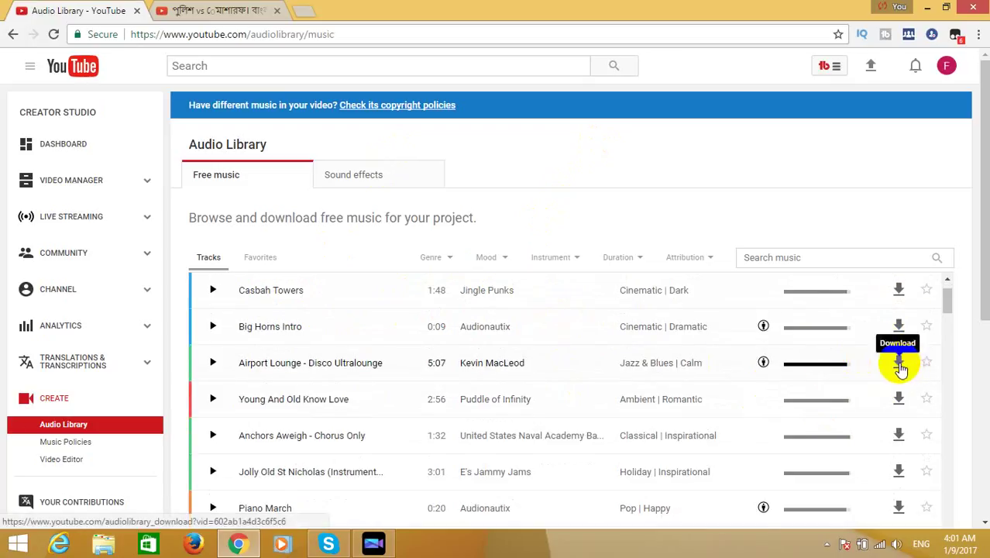
click(899, 364)
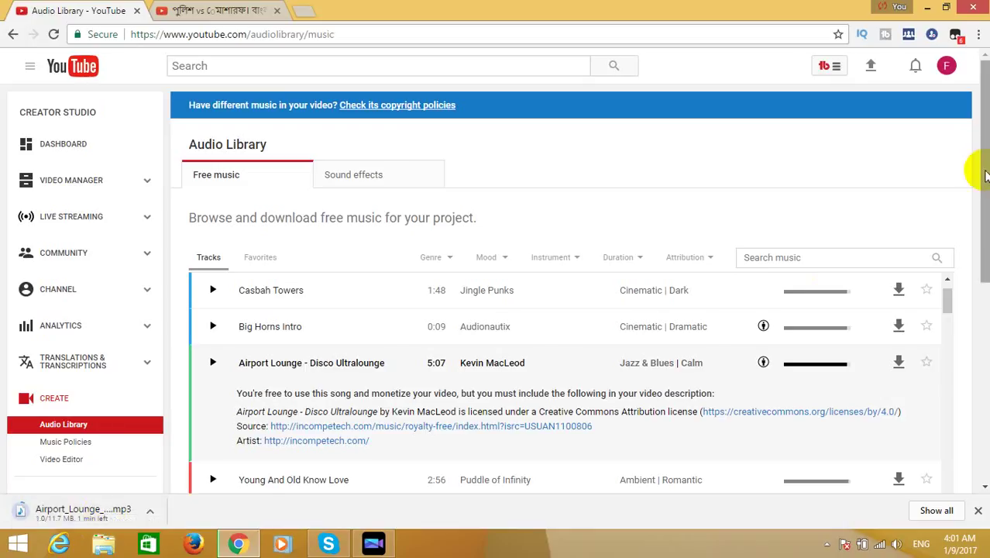
mouse_move(984, 176)
mouse_down()
mouse_move(974, 228)
mouse_move(984, 174)
mouse_up()
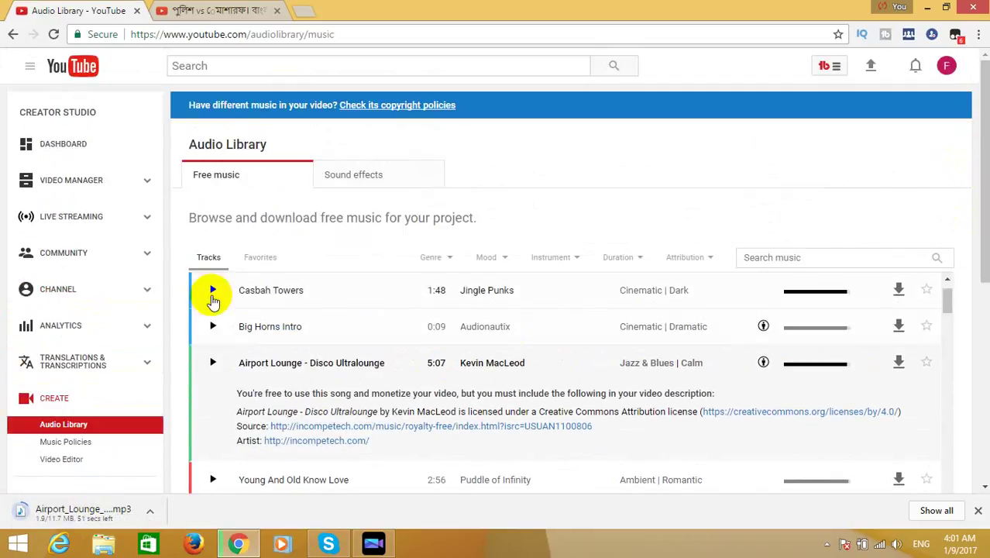
scroll(968, 279, down, 2)
scroll(937, 237, up, 1)
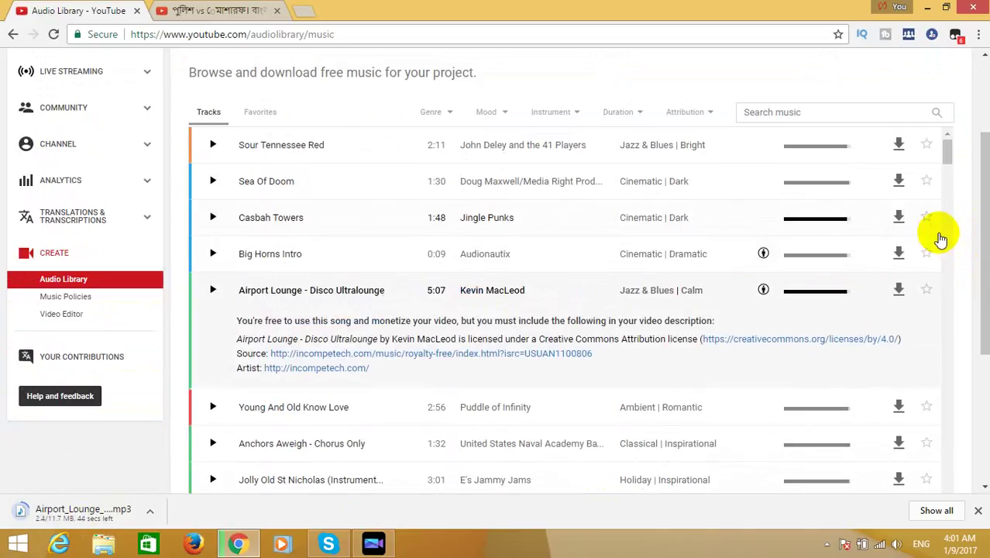
scroll(821, 236, up, 2)
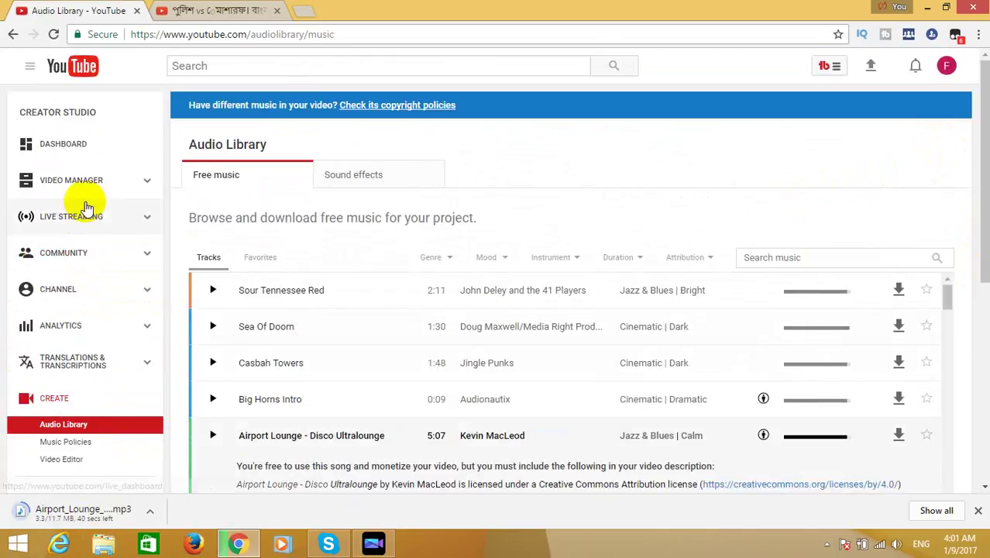
Open the channel's Status and features page and review the copyright status, Community Guidelines status and feature cards.
click(76, 288)
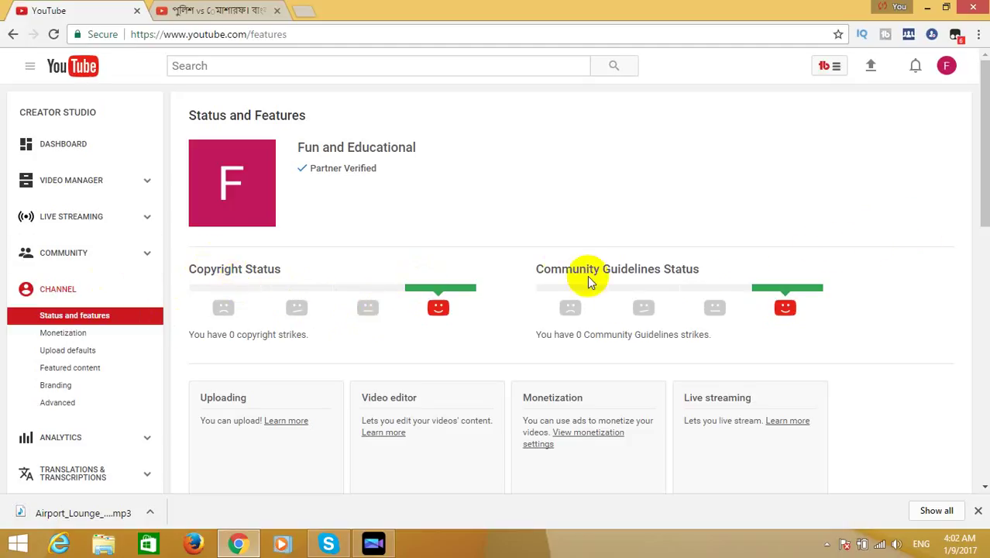
scroll(603, 275, down, 2)
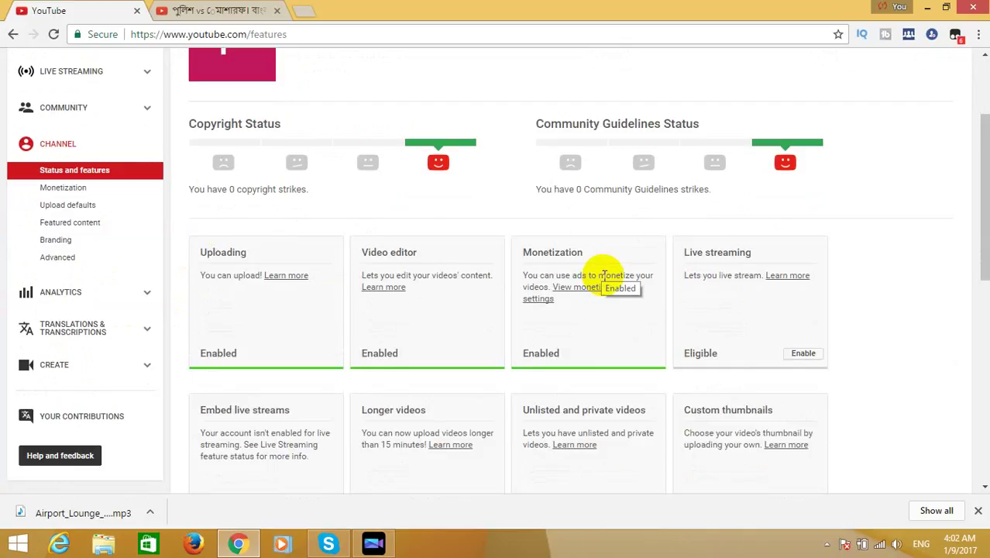
scroll(603, 276, down, 3)
scroll(602, 277, up, 5)
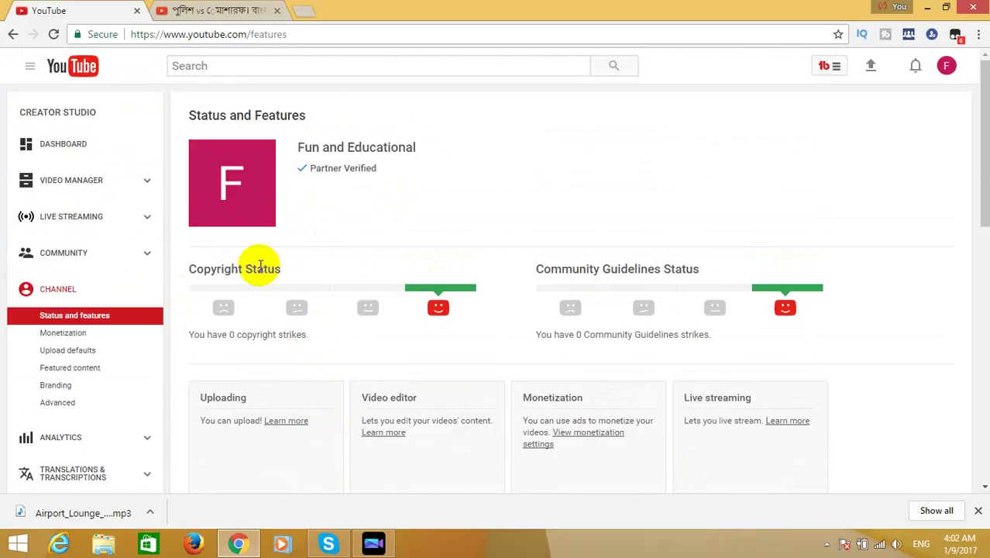
Reload the Status and features page and examine which channel features are enabled or ineligible.
key(F5)
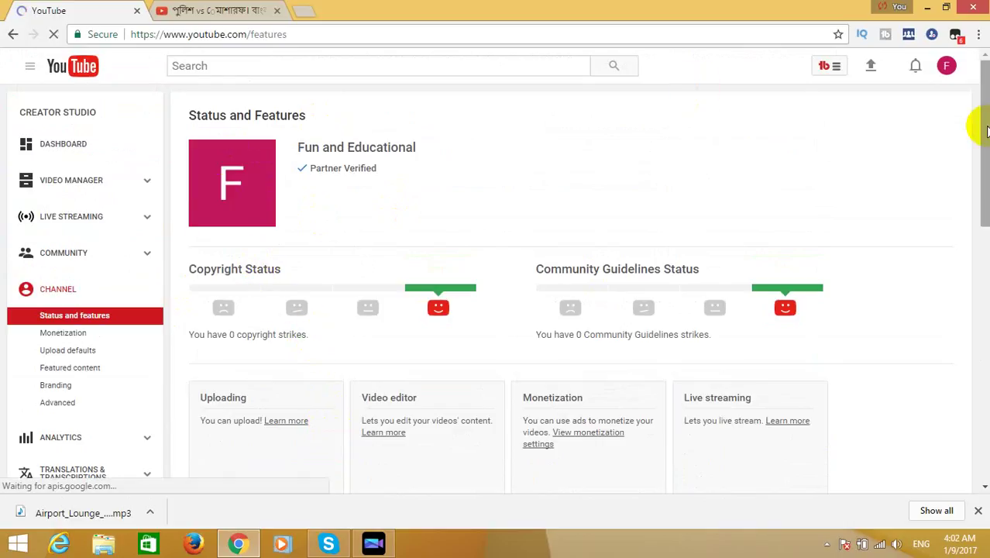
mouse_move(982, 121)
mouse_down()
mouse_move(984, 201)
mouse_move(974, 203)
mouse_move(945, 114)
mouse_up()
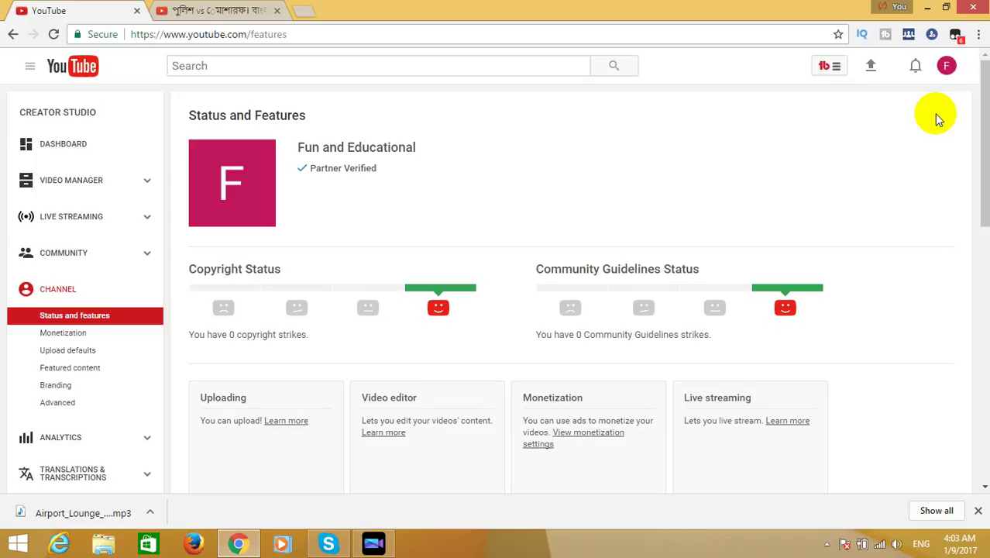
scroll(964, 157, down, 5)
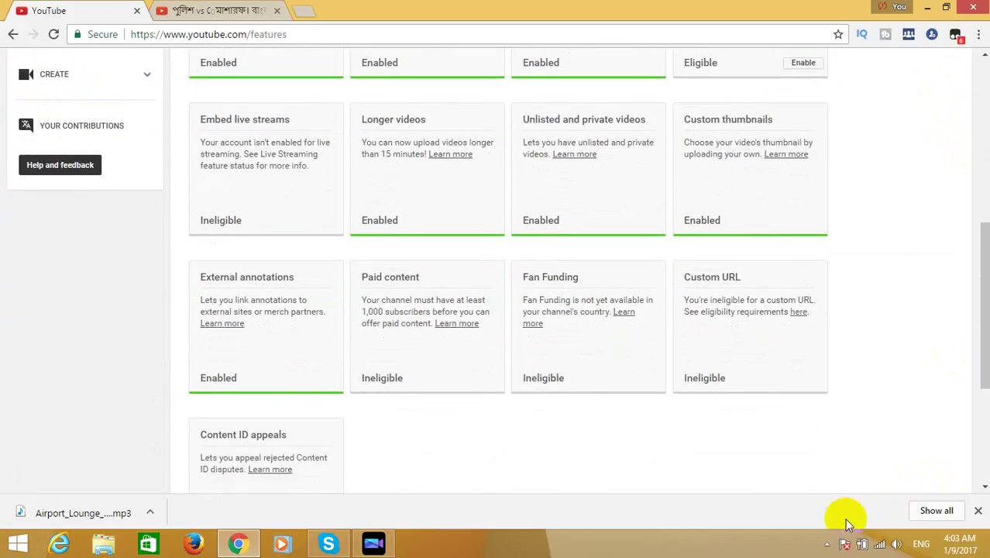
click(827, 544)
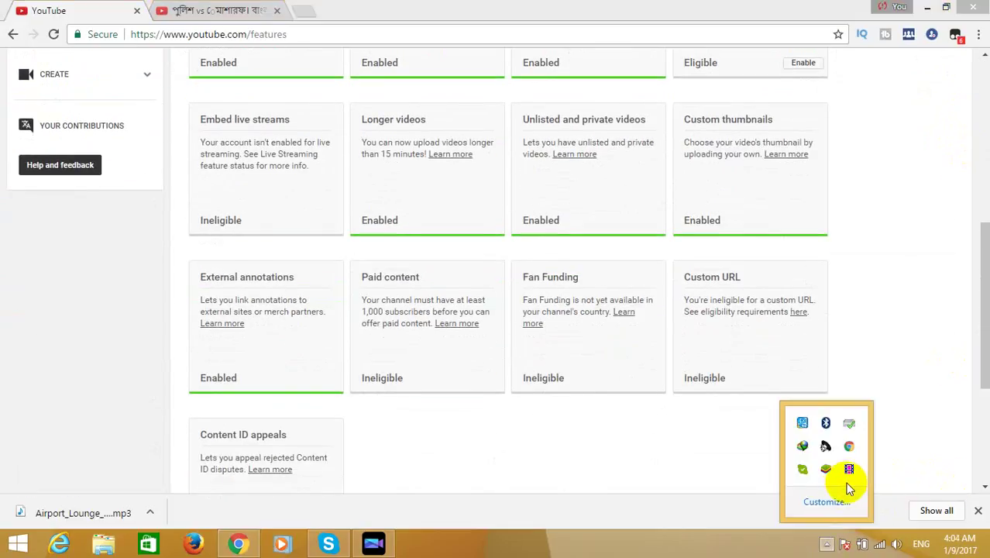